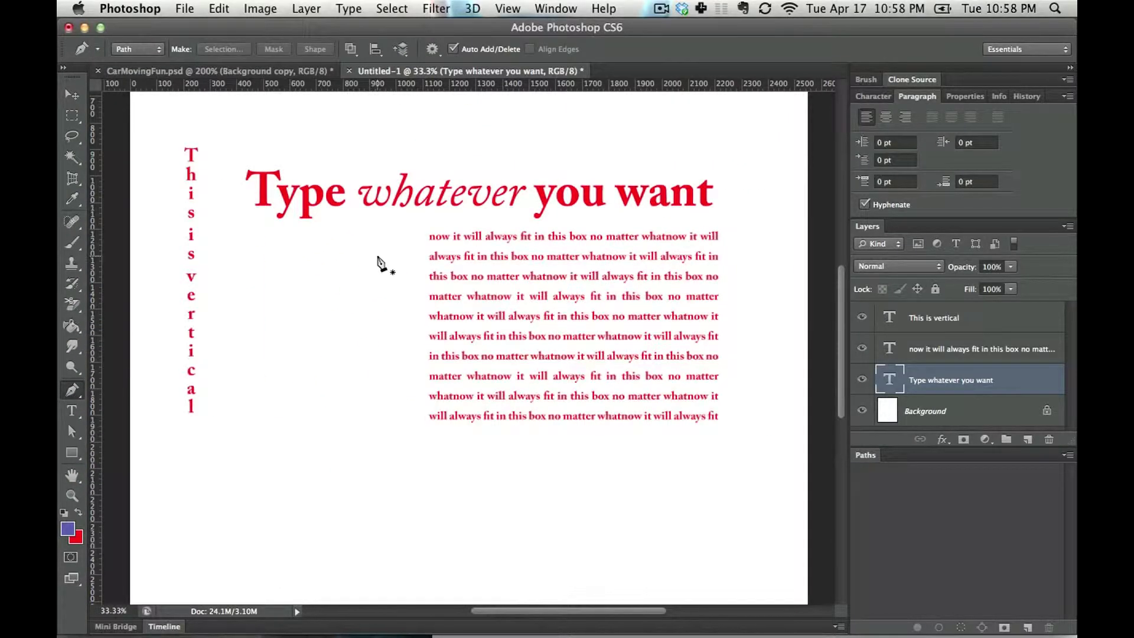
# - Trace a closed, curvy head outline with eight Pen anchors left of the paragraph text
pyautogui.moveTo(397, 264); pyautogui.dragTo(362, 242)
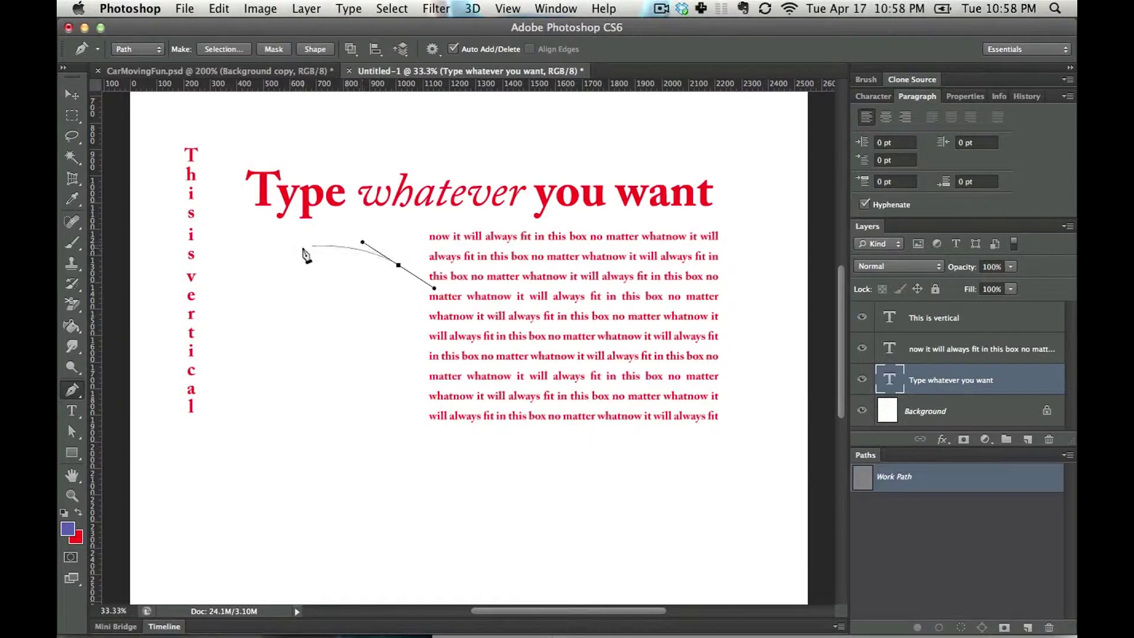
pyautogui.moveTo(288, 248)
pyautogui.mouseDown()
pyautogui.moveTo(250, 259)
pyautogui.moveTo(239, 322)
pyautogui.mouseUp()
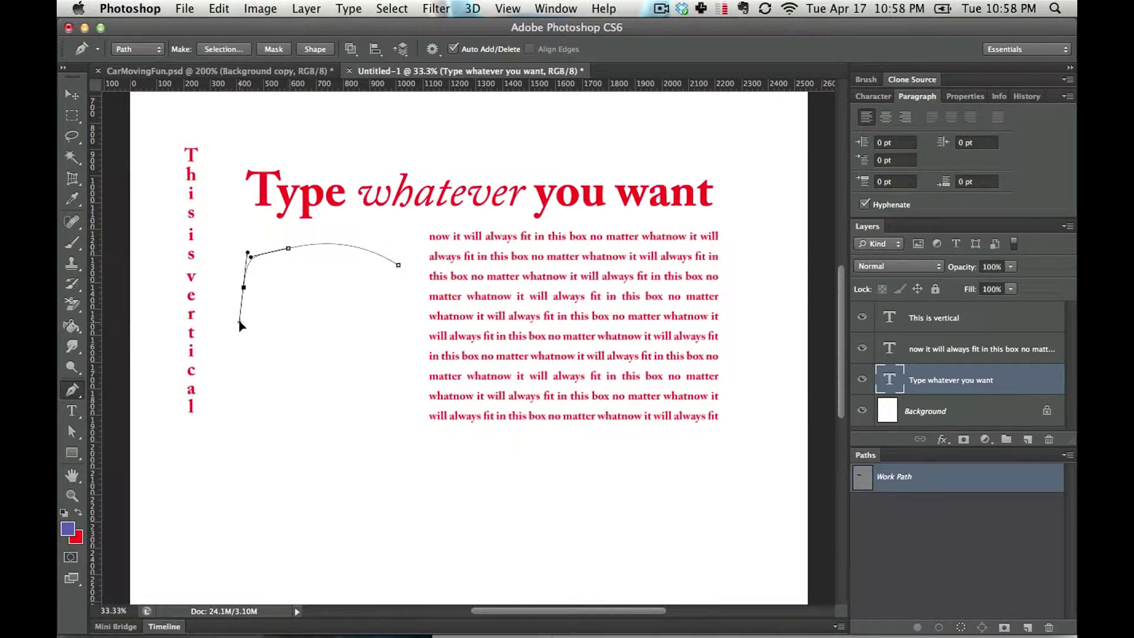
pyautogui.moveTo(227, 377); pyautogui.dragTo(242, 406)
pyautogui.moveTo(334, 418); pyautogui.dragTo(385, 431)
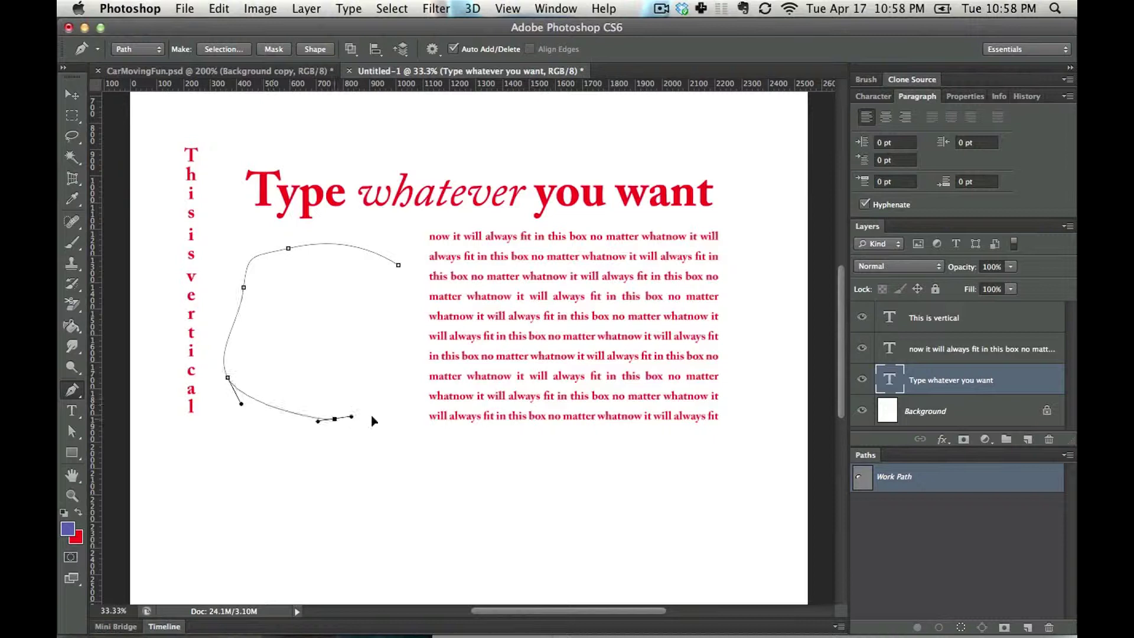
pyautogui.moveTo(365, 478); pyautogui.dragTo(354, 489)
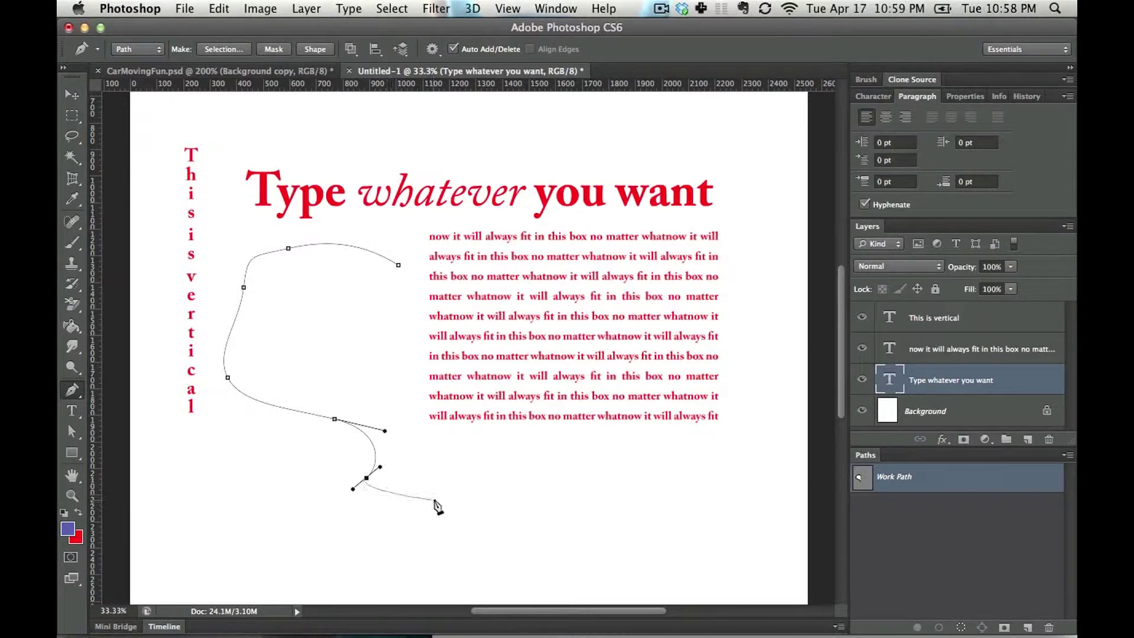
pyautogui.click(436, 483)
pyautogui.moveTo(389, 383); pyautogui.dragTo(406, 347)
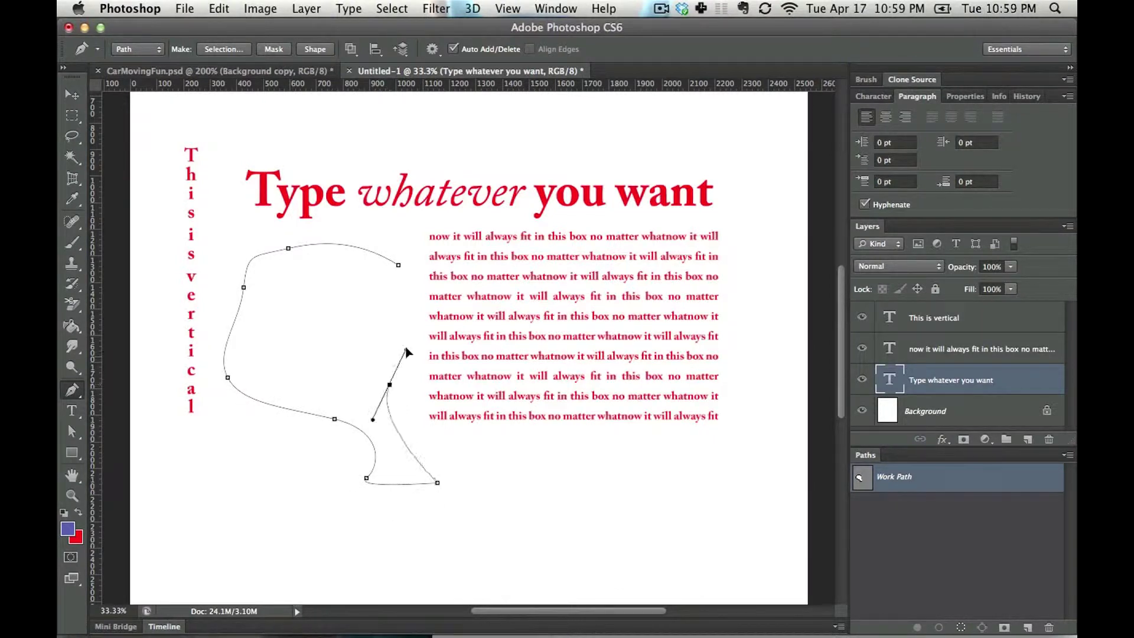
pyautogui.moveTo(398, 265); pyautogui.dragTo(350, 254)
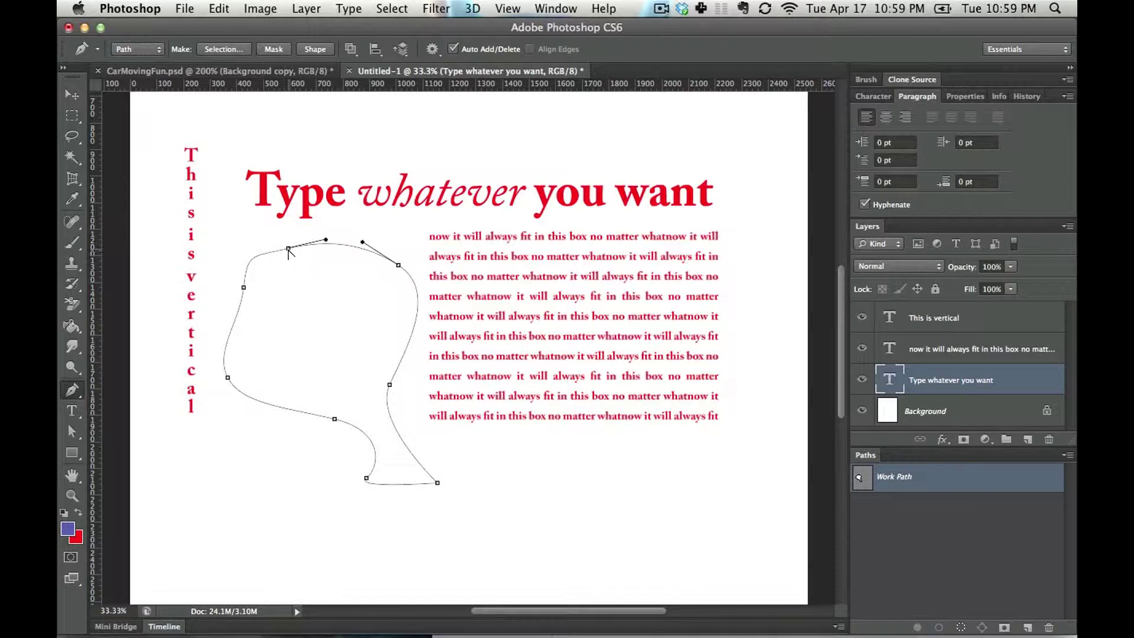
# - Smooth the head's top curve and move the left anchor up, undoing a stray segment
pyautogui.moveTo(287, 252)
pyautogui.mouseDown()
pyautogui.moveTo(245, 248)
pyautogui.moveTo(266, 256)
pyautogui.moveTo(235, 307)
pyautogui.mouseUp()
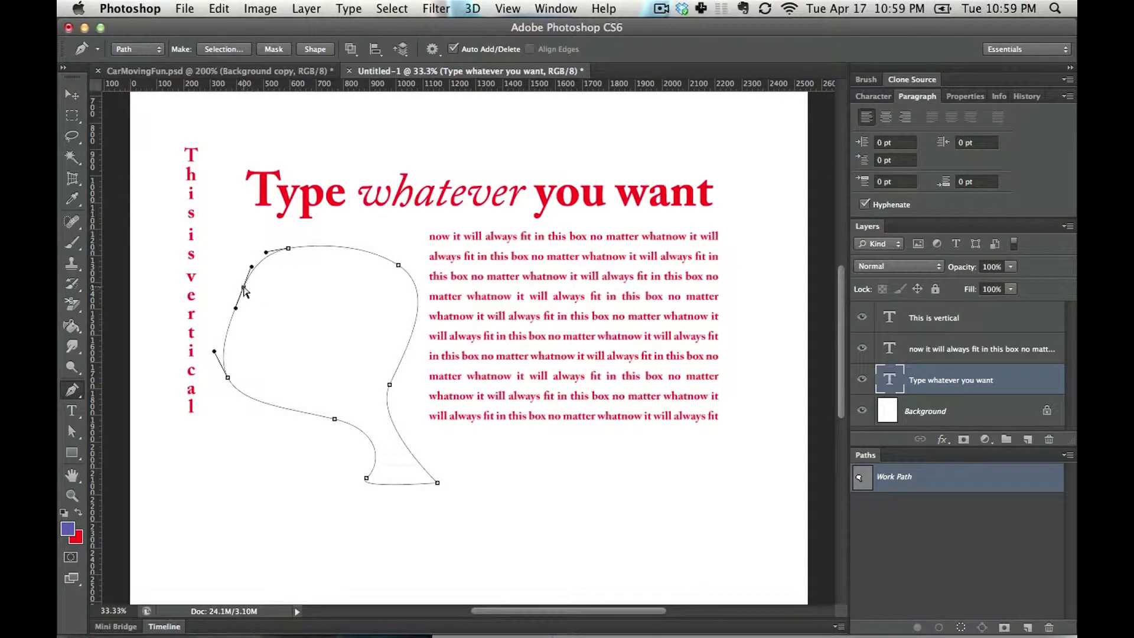
pyautogui.moveTo(244, 289)
pyautogui.mouseDown()
pyautogui.moveTo(217, 274)
pyautogui.moveTo(233, 292)
pyautogui.moveTo(240, 283)
pyautogui.moveTo(228, 284)
pyautogui.mouseUp()
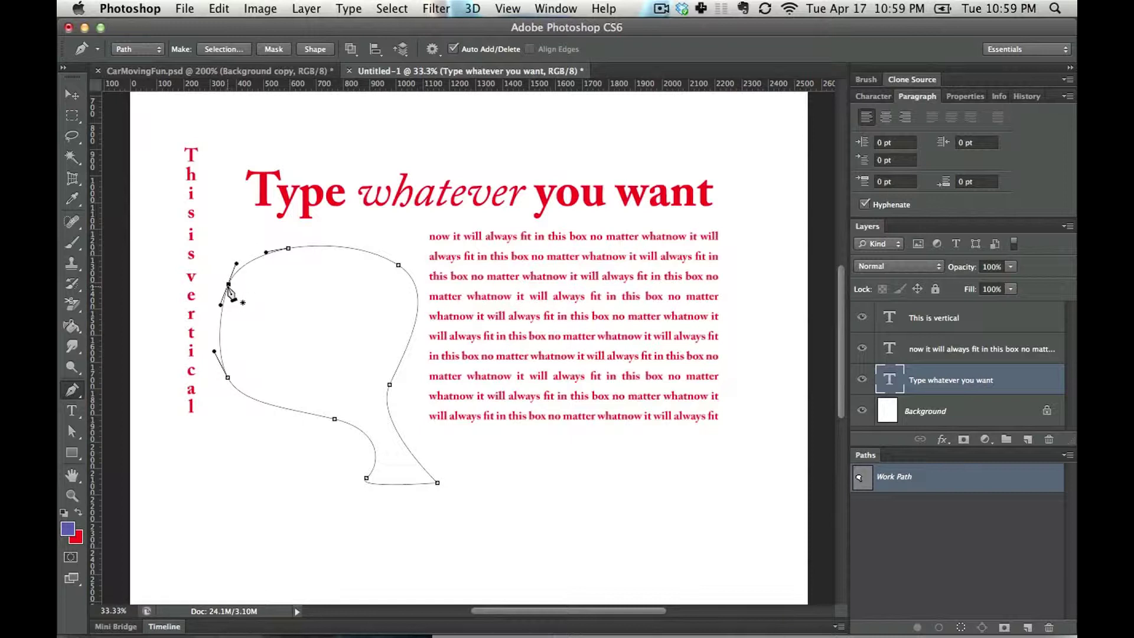
pyautogui.click(228, 287)
pyautogui.moveTo(333, 313)
pyautogui.mouseDown()
pyautogui.moveTo(347, 307)
pyautogui.moveTo(364, 235)
pyautogui.mouseUp()
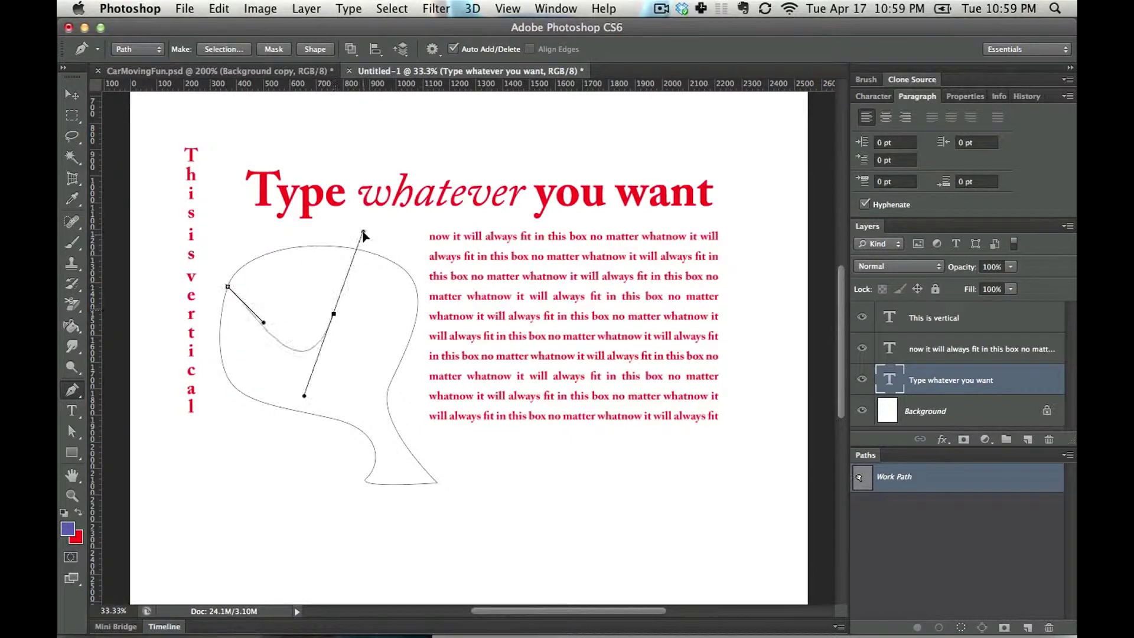
pyautogui.press('super+z')
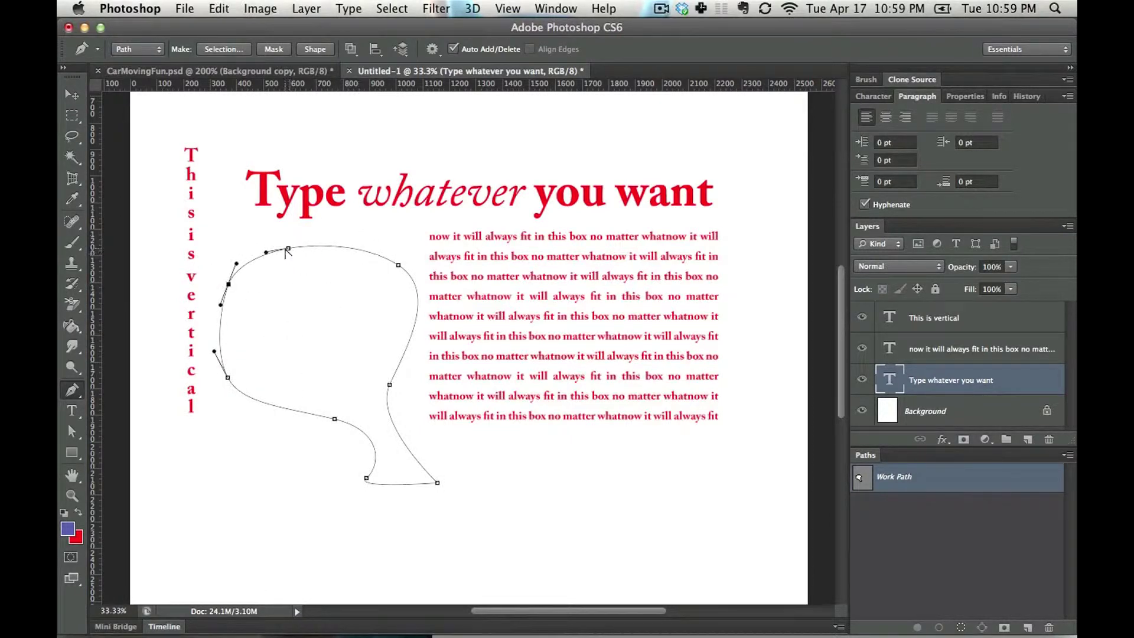
# - Pull handles from the top anchor and shift the top-right point for a rounder skull
pyautogui.keyDown('super'); pyautogui.click(289, 249); pyautogui.keyUp('super')
pyautogui.moveTo(289, 250)
pyautogui.mouseDown()
pyautogui.moveTo(346, 248)
pyautogui.moveTo(243, 256)
pyautogui.moveTo(335, 261)
pyautogui.moveTo(342, 241)
pyautogui.mouseUp()
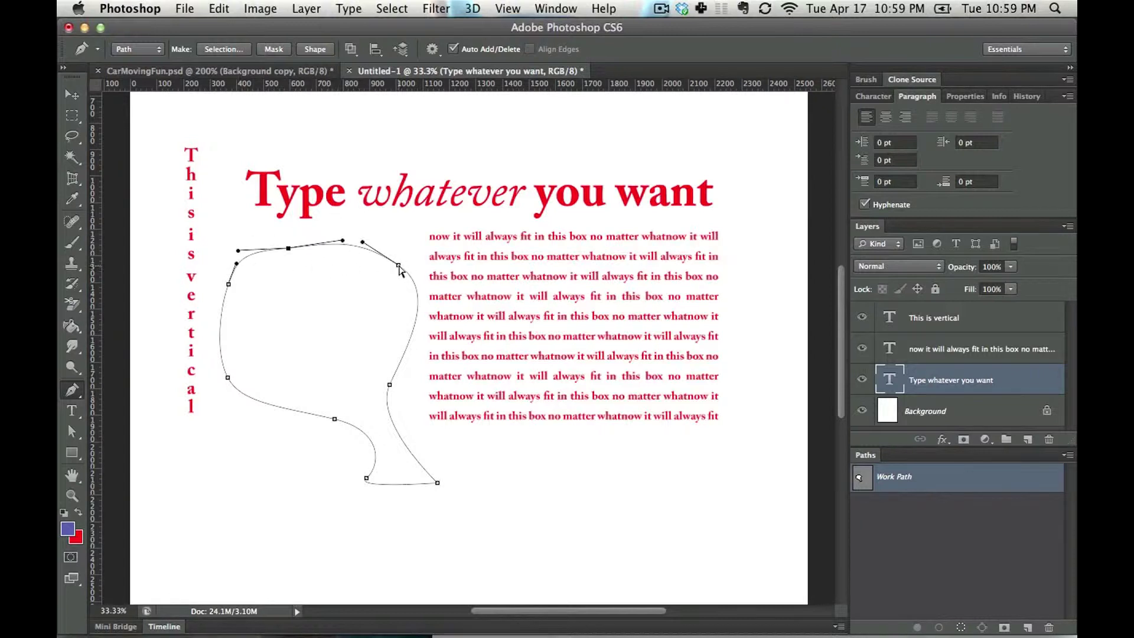
pyautogui.moveTo(399, 269)
pyautogui.mouseDown()
pyautogui.moveTo(387, 297)
pyautogui.moveTo(379, 238)
pyautogui.moveTo(344, 244)
pyautogui.mouseUp()
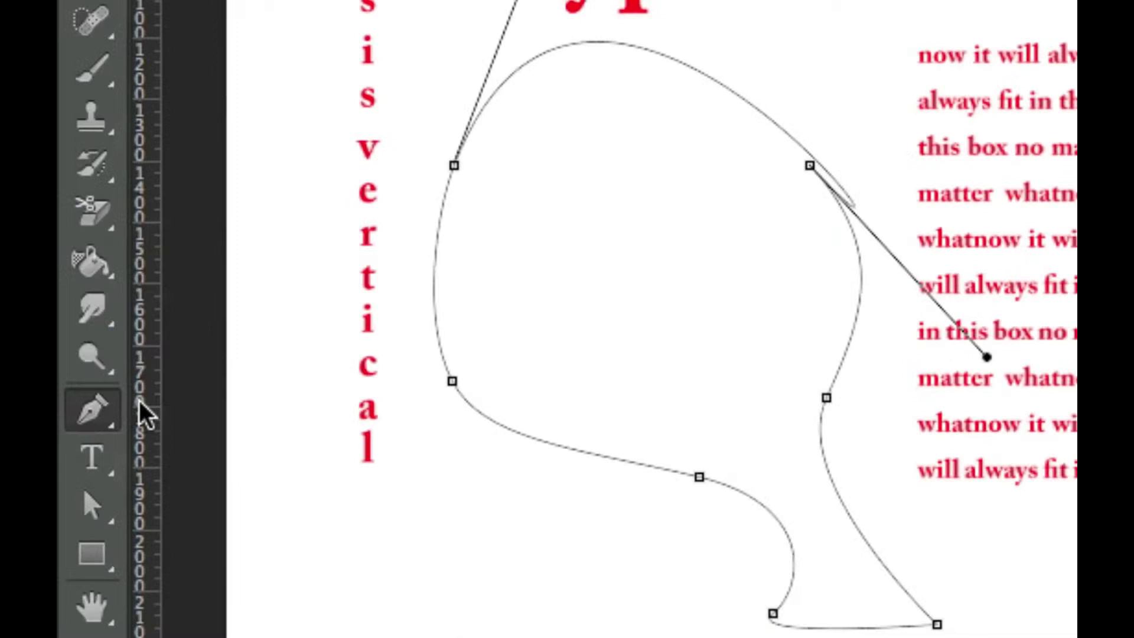
# - With the standard Pen, reshape the top-left handle and give the top-right point symmetric handles
pyautogui.click(99, 409)
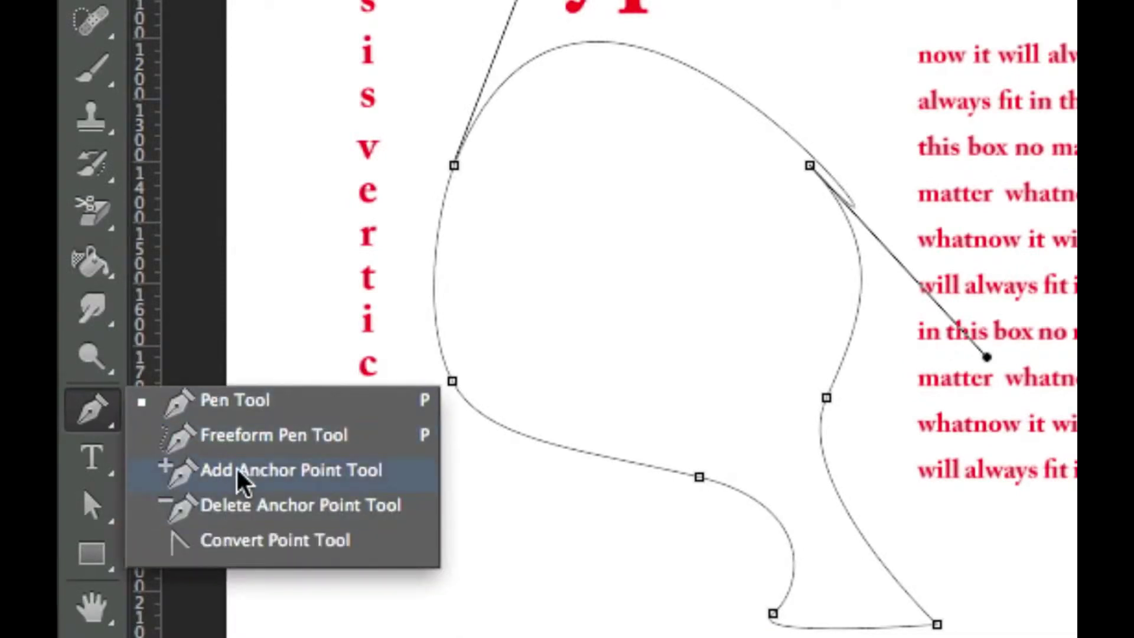
pyautogui.click(256, 402)
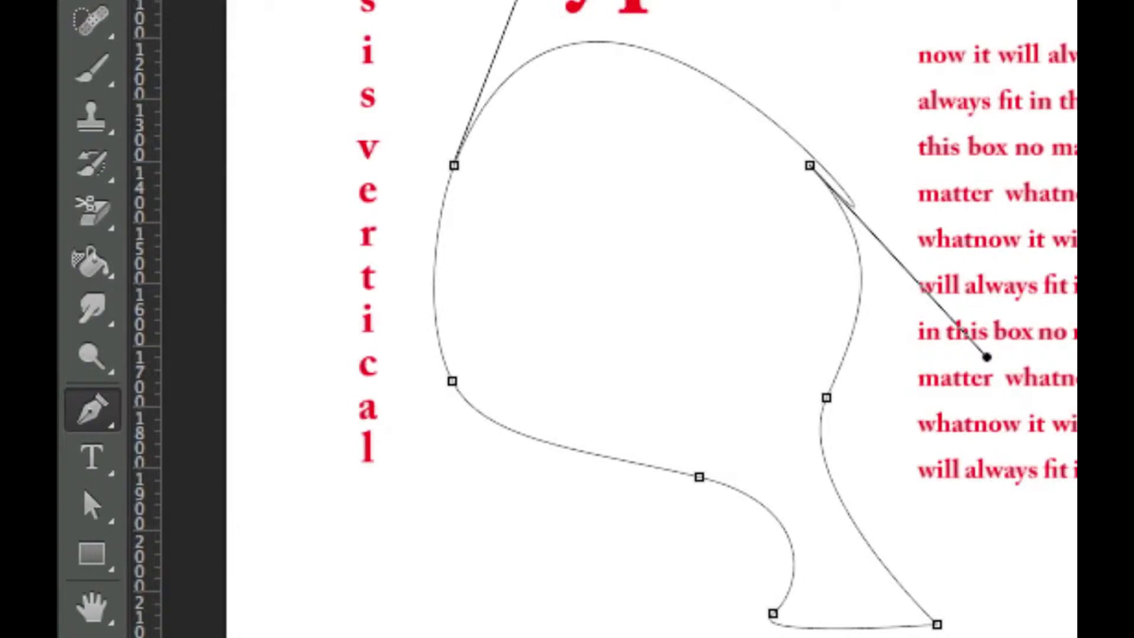
pyautogui.moveTo(518, 2); pyautogui.dragTo(573, 20)
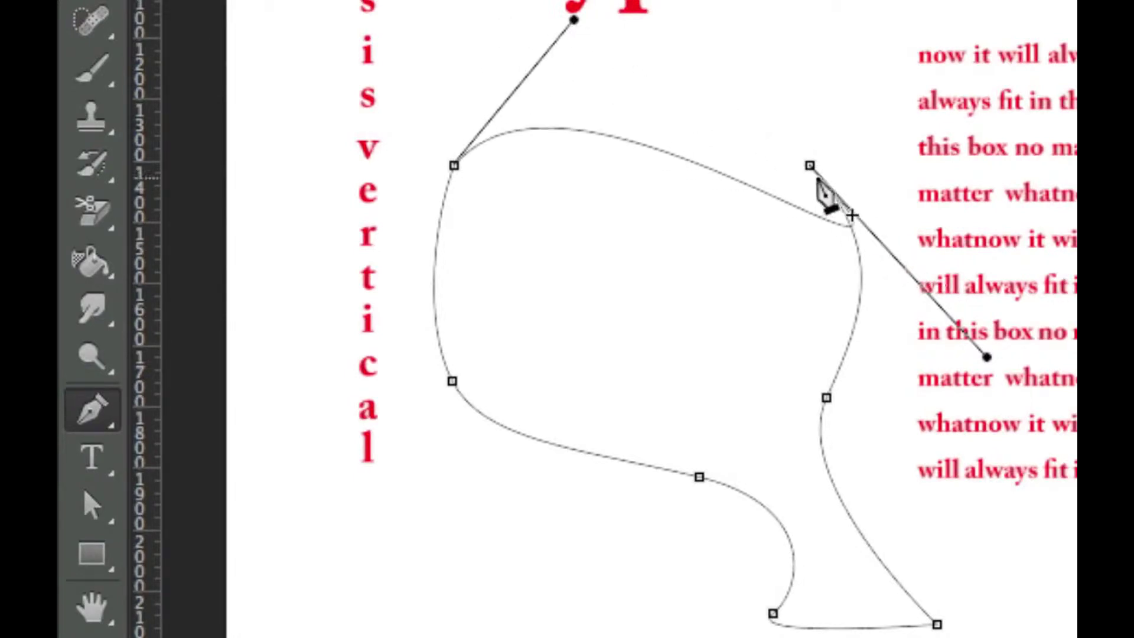
pyautogui.moveTo(819, 182); pyautogui.dragTo(747, 102)
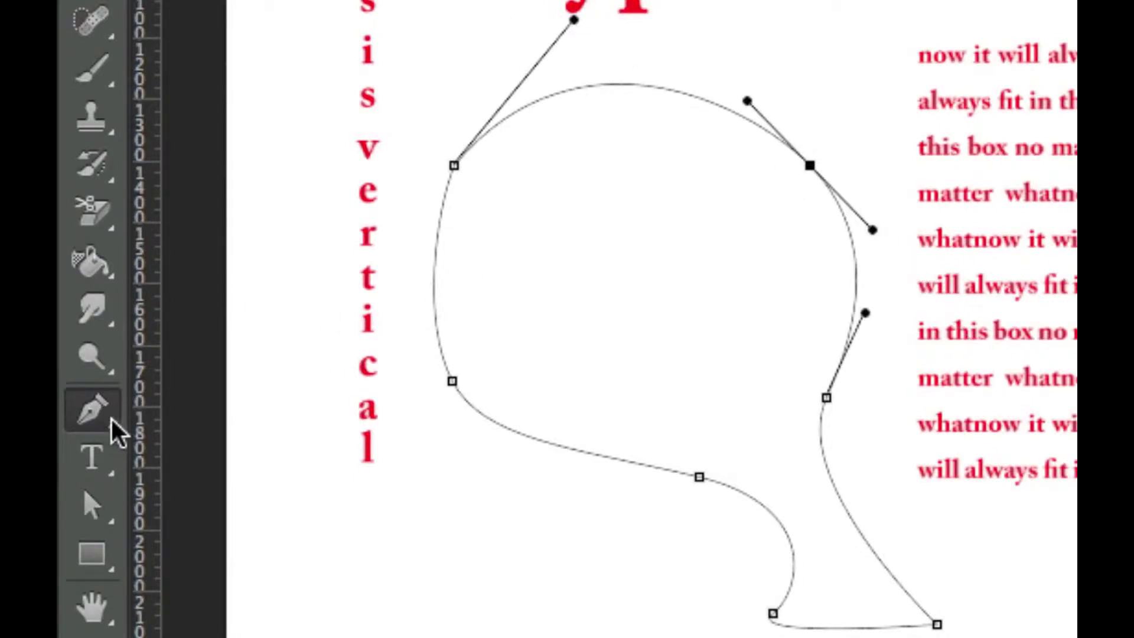
# - Try two freehand loops over the text box with the Freeform Pen, undoing both
pyautogui.moveTo(118, 433); pyautogui.dragTo(228, 445)
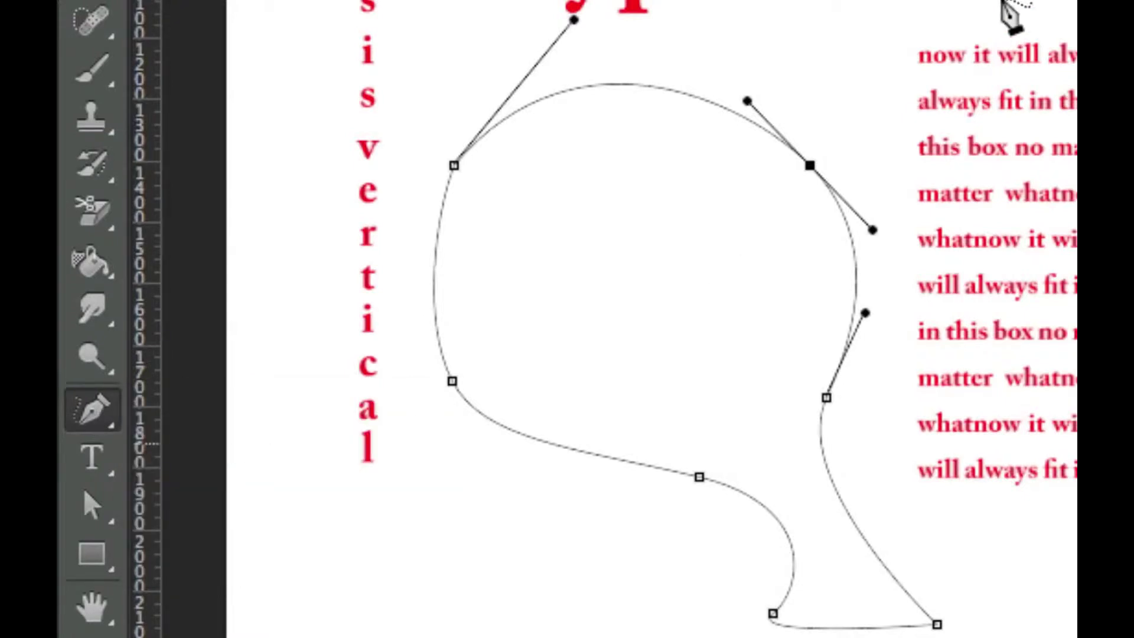
pyautogui.moveTo(666, 96); pyautogui.dragTo(584, 187)
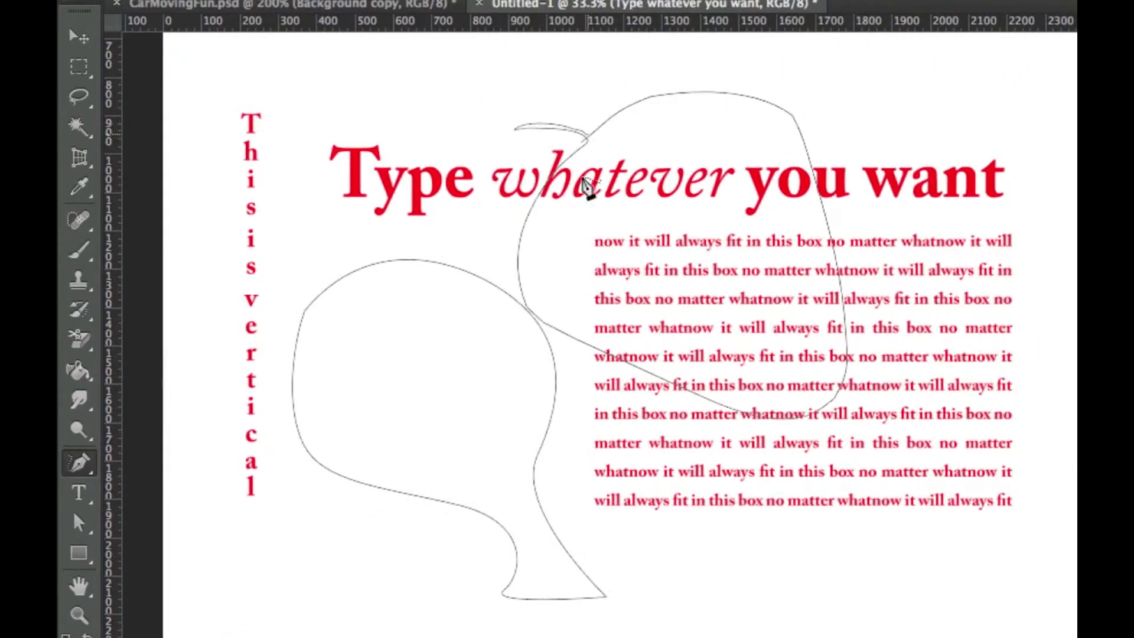
pyautogui.hotkey('ctrl', 'z')
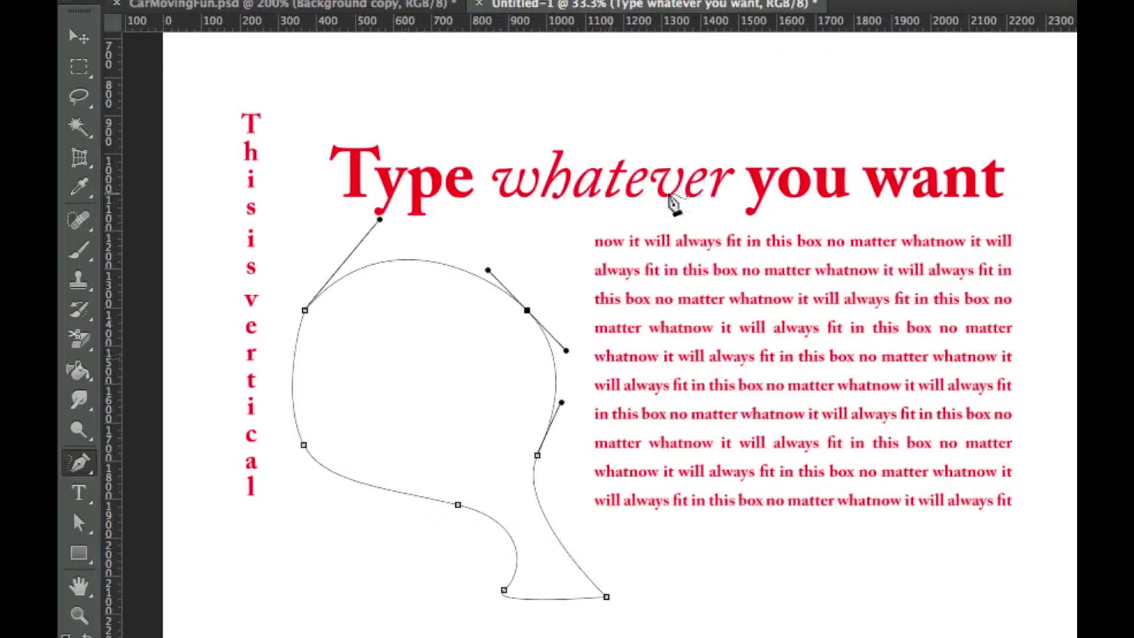
pyautogui.moveTo(789, 101); pyautogui.dragTo(759, 115)
pyautogui.hotkey('ctrl', 'z')
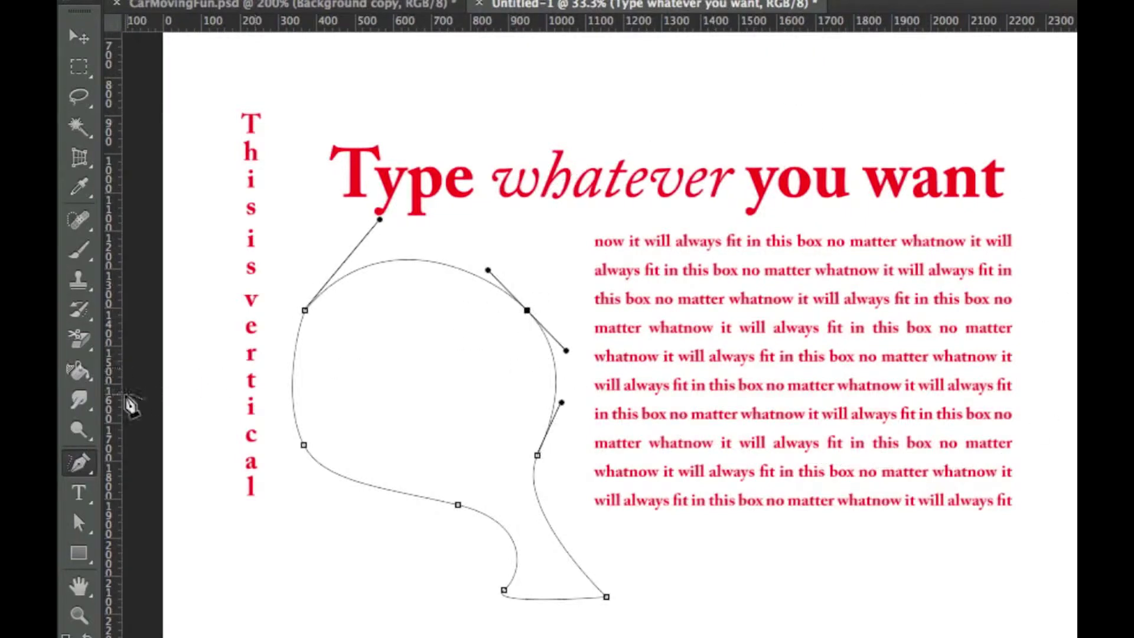
# - Select the Convert Point Tool, then switch back to the standard Pen Tool
pyautogui.moveTo(78, 462); pyautogui.dragTo(130, 470)
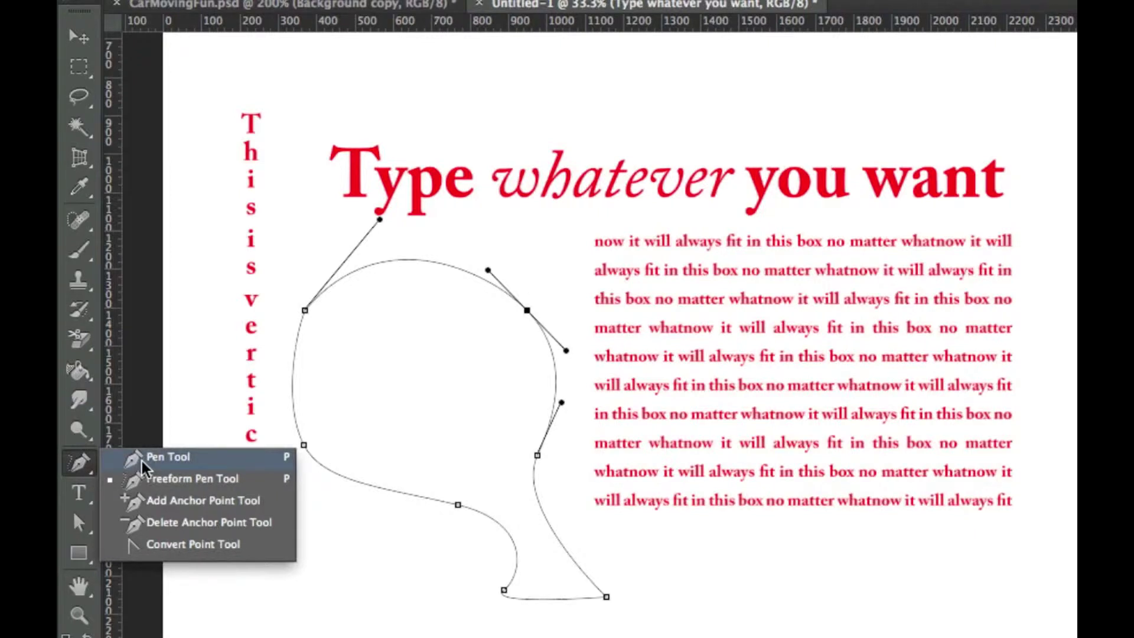
pyautogui.click(184, 547)
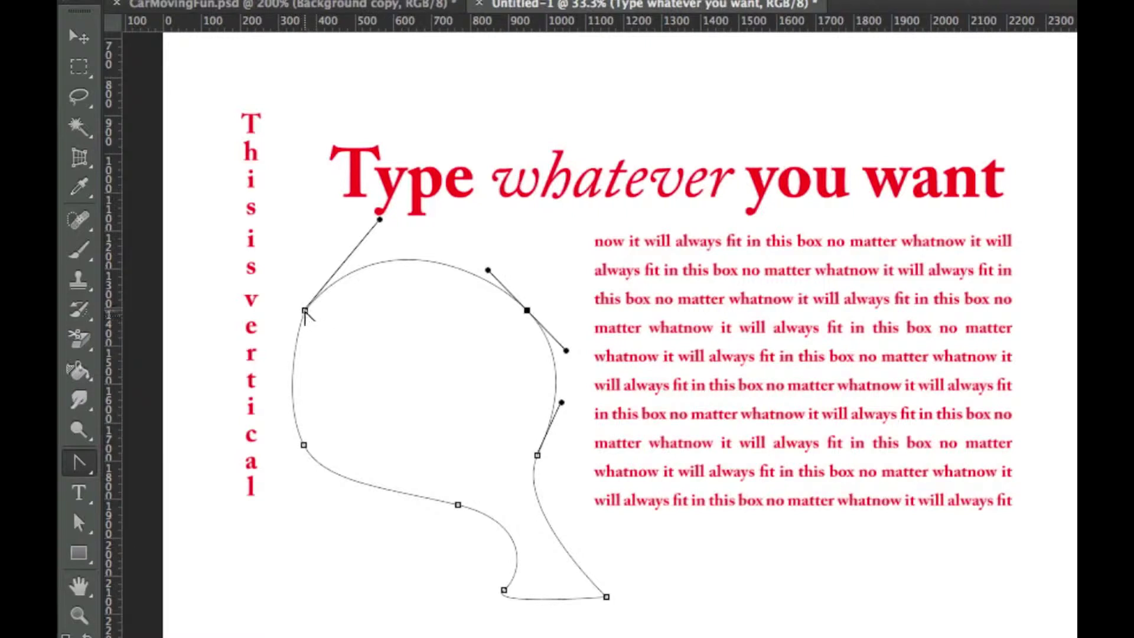
pyautogui.moveTo(79, 463); pyautogui.dragTo(147, 457)
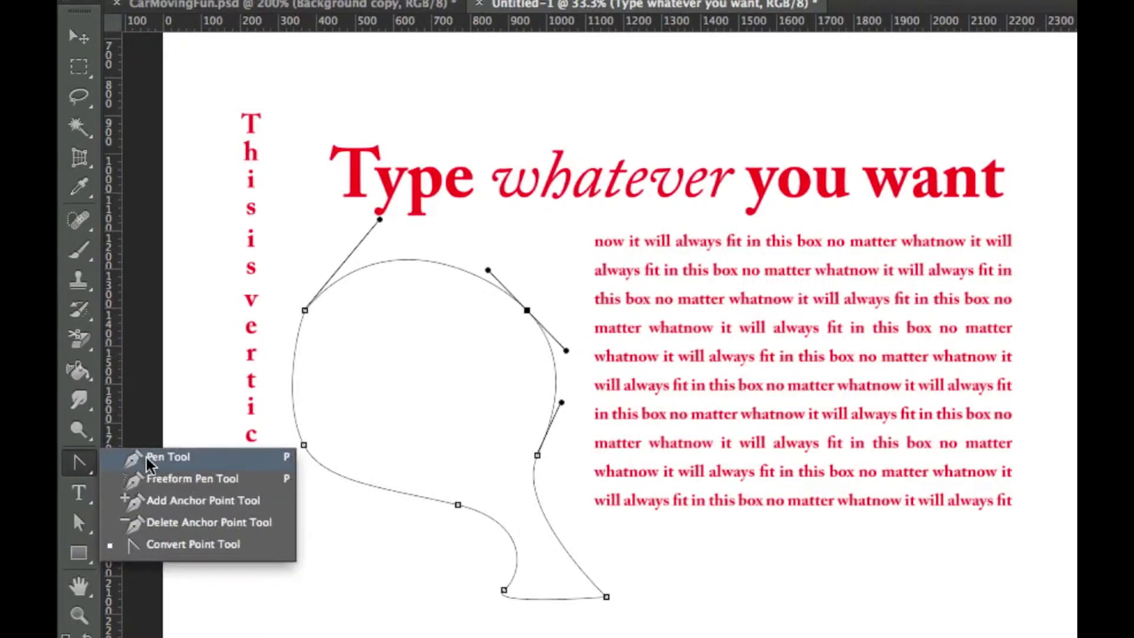
pyautogui.click(147, 457)
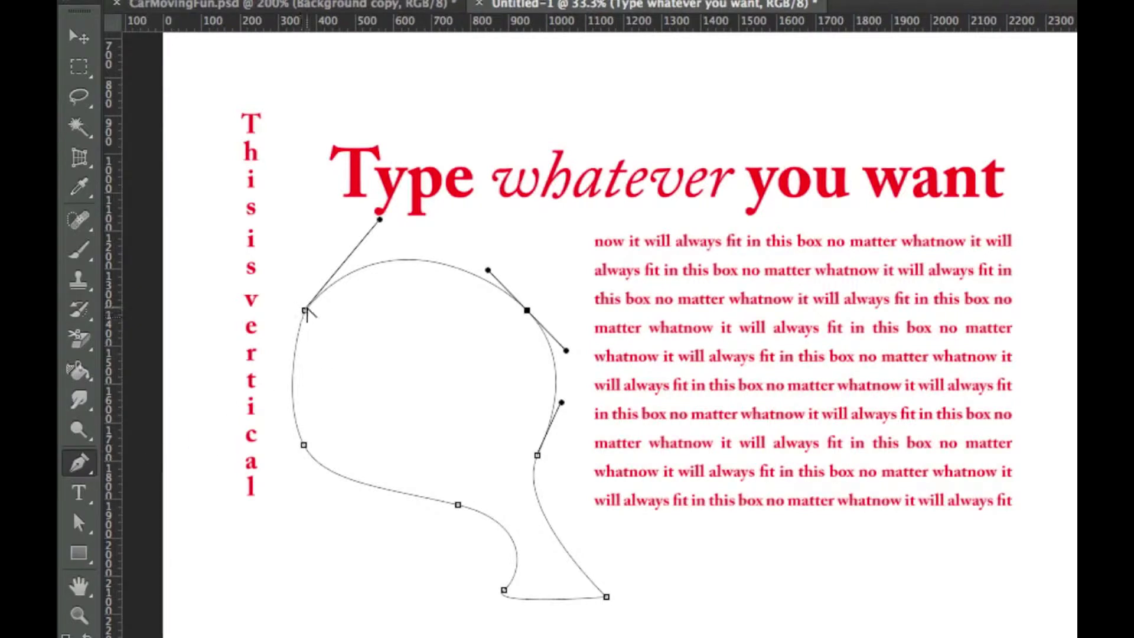
# - Make the upper-left anchor smooth, then undo an accidental Make: Shape fill
pyautogui.moveTo(304, 310)
pyautogui.mouseDown()
pyautogui.moveTo(339, 277)
pyautogui.moveTo(267, 393)
pyautogui.mouseUp()
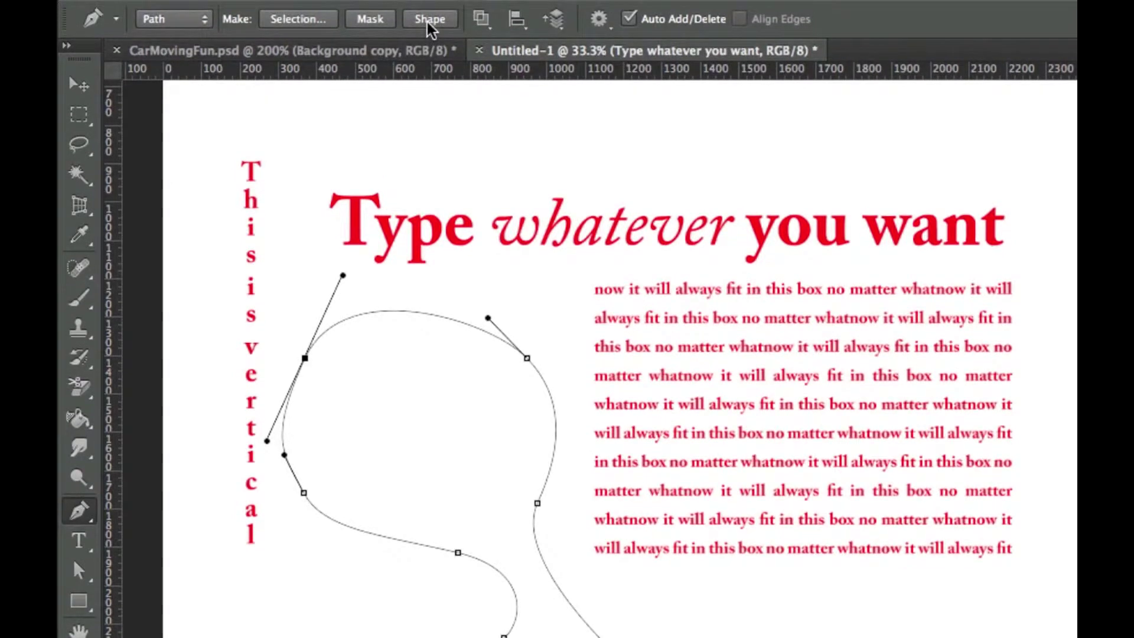
pyautogui.click(430, 19)
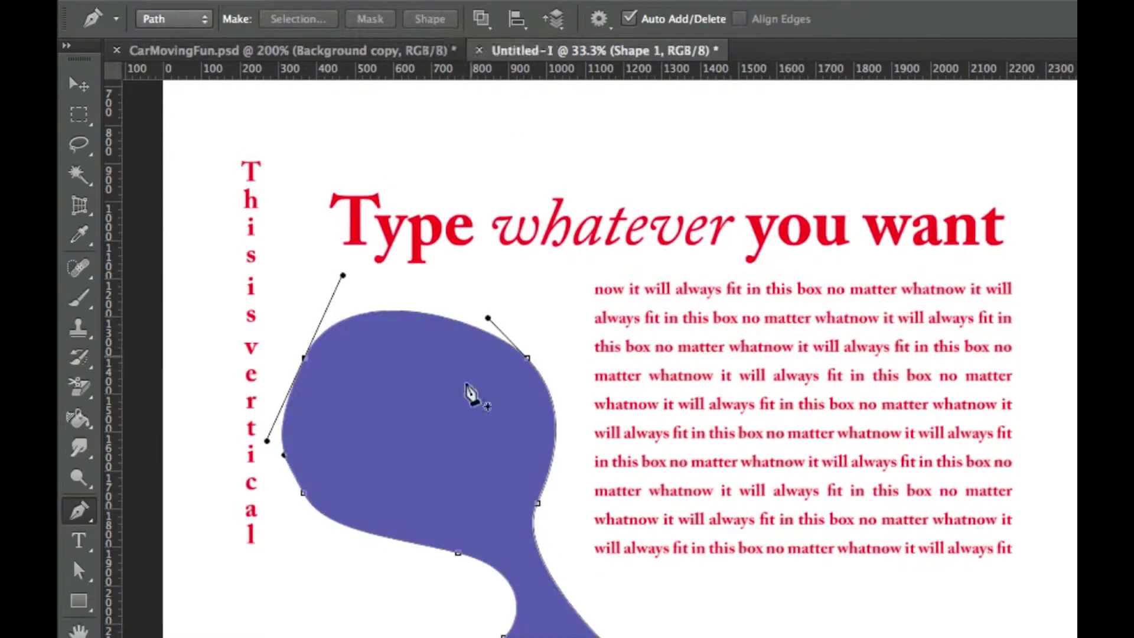
pyautogui.hotkey('ctrl', 'z')
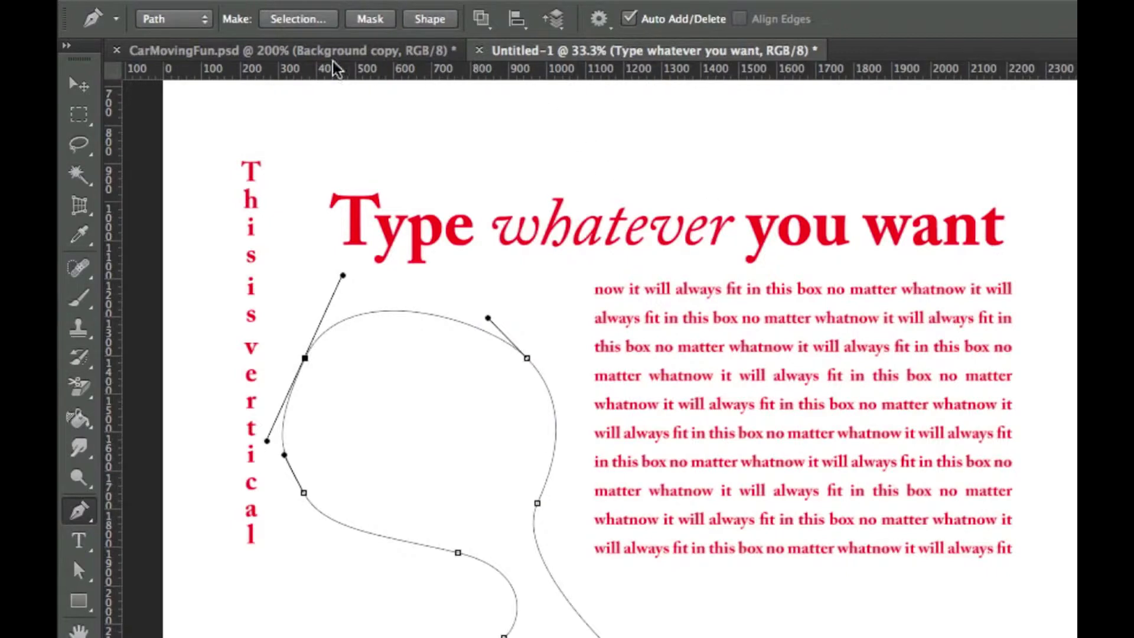
# - In CarMovingFun.psd, trace the rider's face with Pen anchors and drag Background copy's layer mask to delete
pyautogui.click(368, 53)
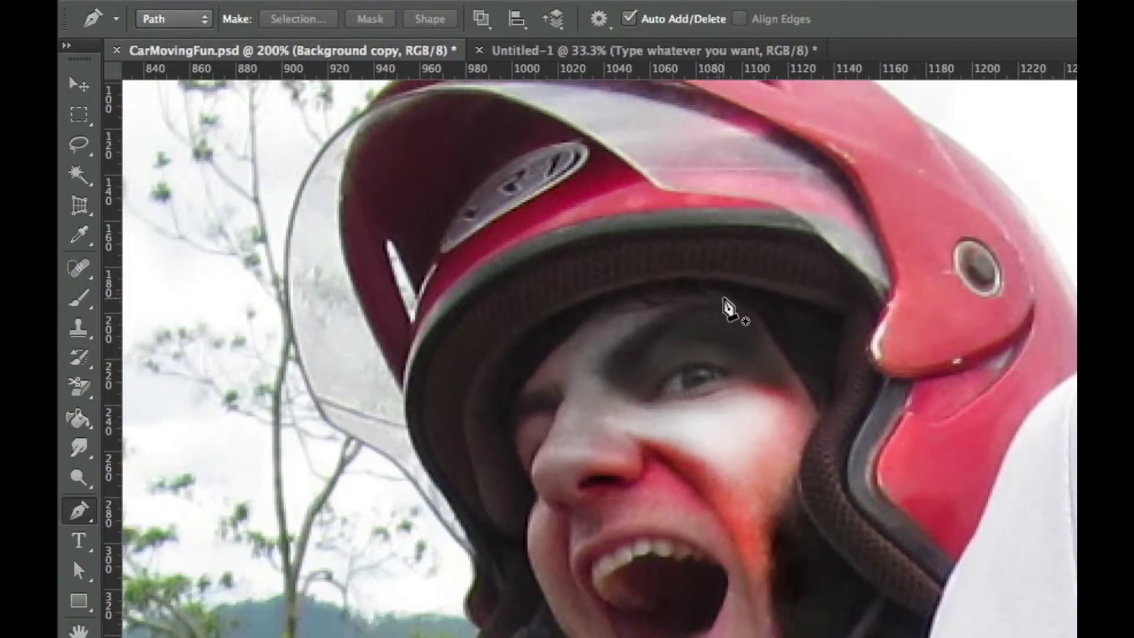
pyautogui.moveTo(726, 300)
pyautogui.mouseDown()
pyautogui.moveTo(678, 295)
pyautogui.moveTo(582, 321)
pyautogui.mouseUp()
pyautogui.click(544, 361)
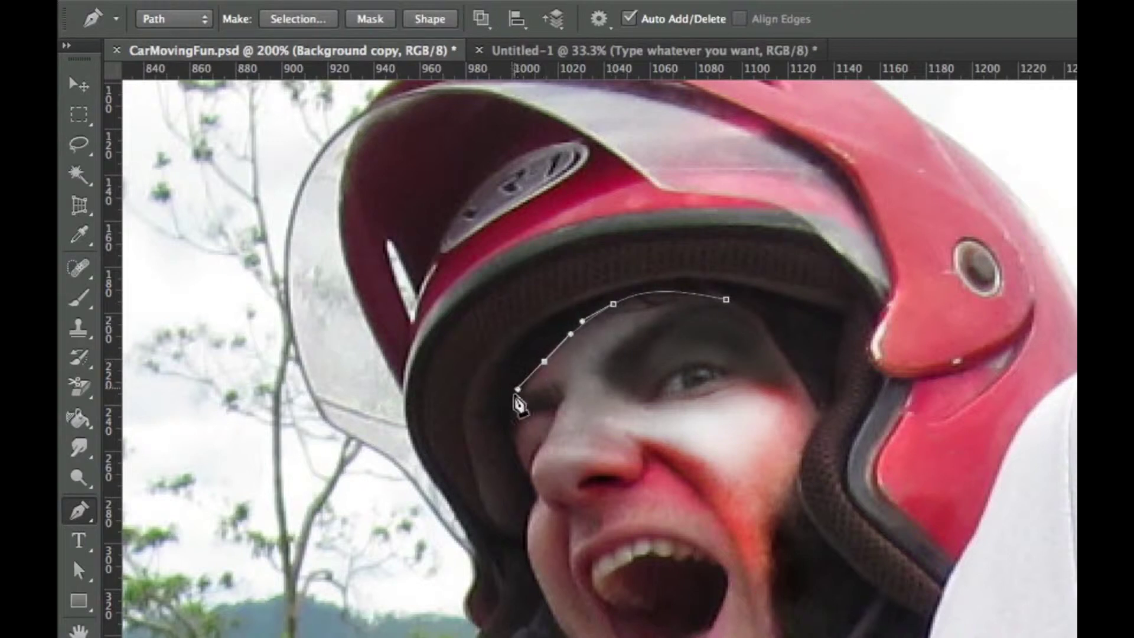
pyautogui.moveTo(512, 419)
pyautogui.mouseDown()
pyautogui.moveTo(534, 482)
pyautogui.moveTo(528, 549)
pyautogui.mouseUp()
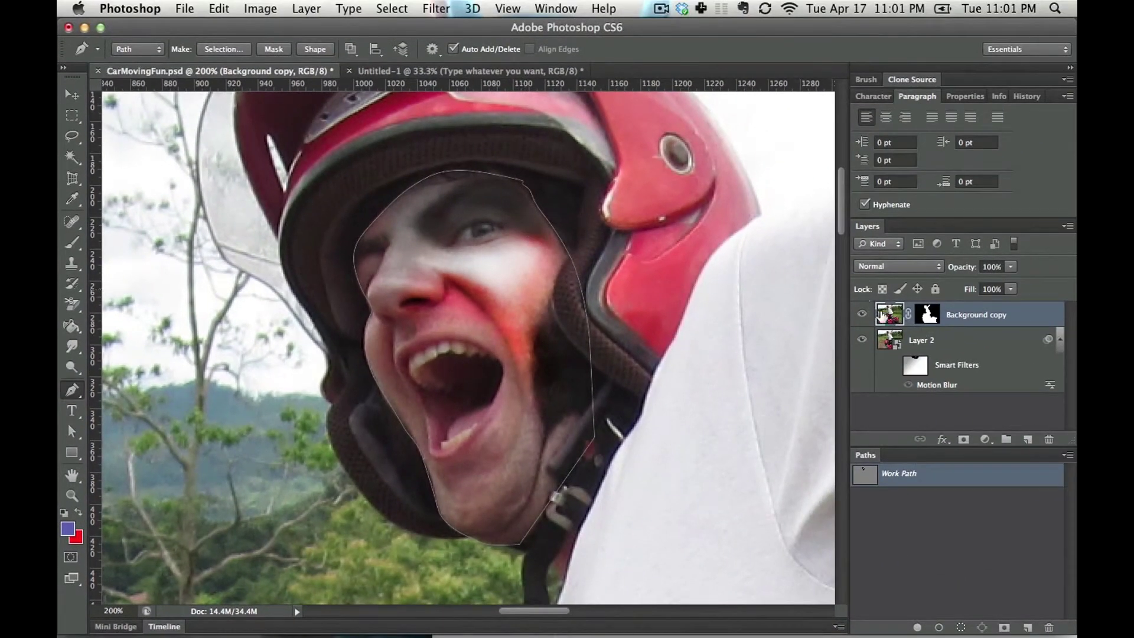
pyautogui.moveTo(890, 330); pyautogui.dragTo(1049, 440)
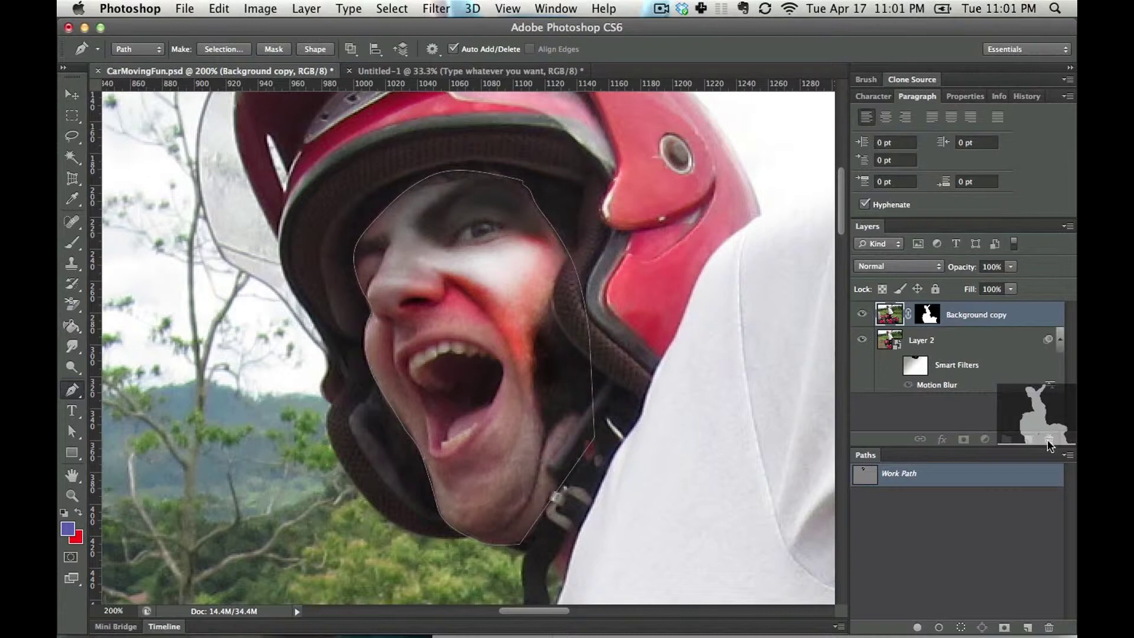
# - Discard the layer mask, make the face path a vector mask, hide Layer 2, and curve the outline's top
pyautogui.click(509, 256)
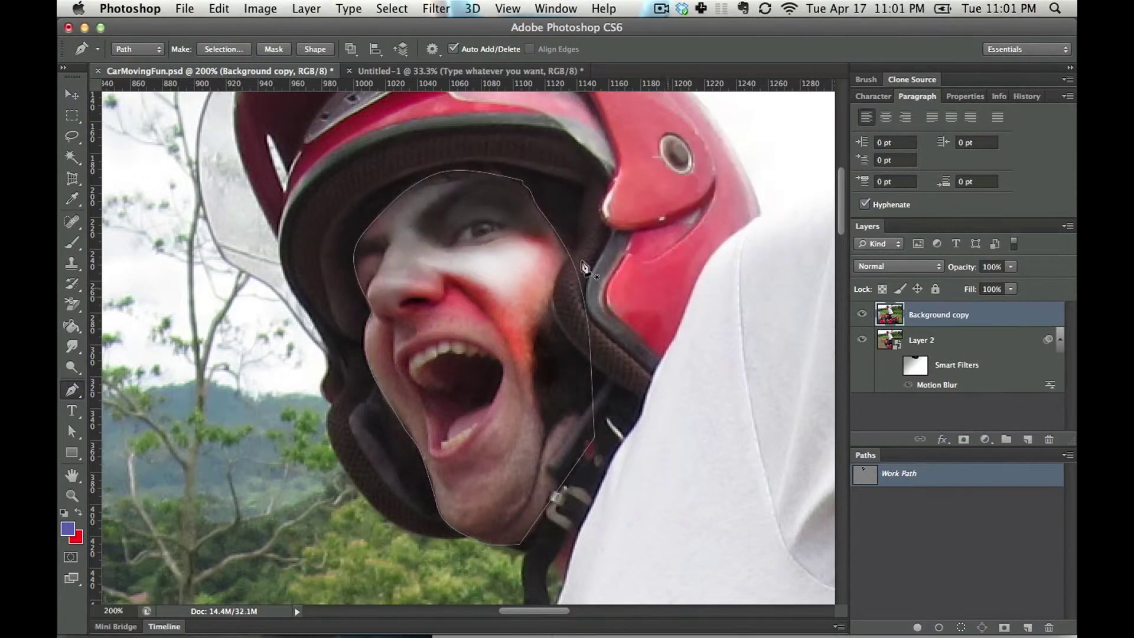
pyautogui.click(271, 50)
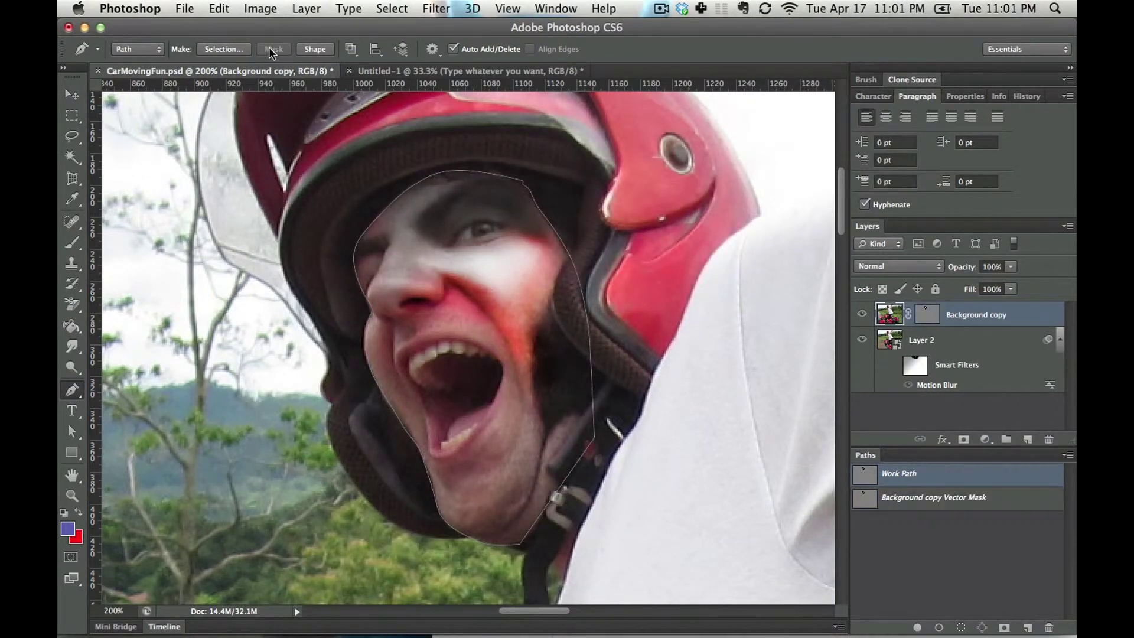
pyautogui.click(862, 339)
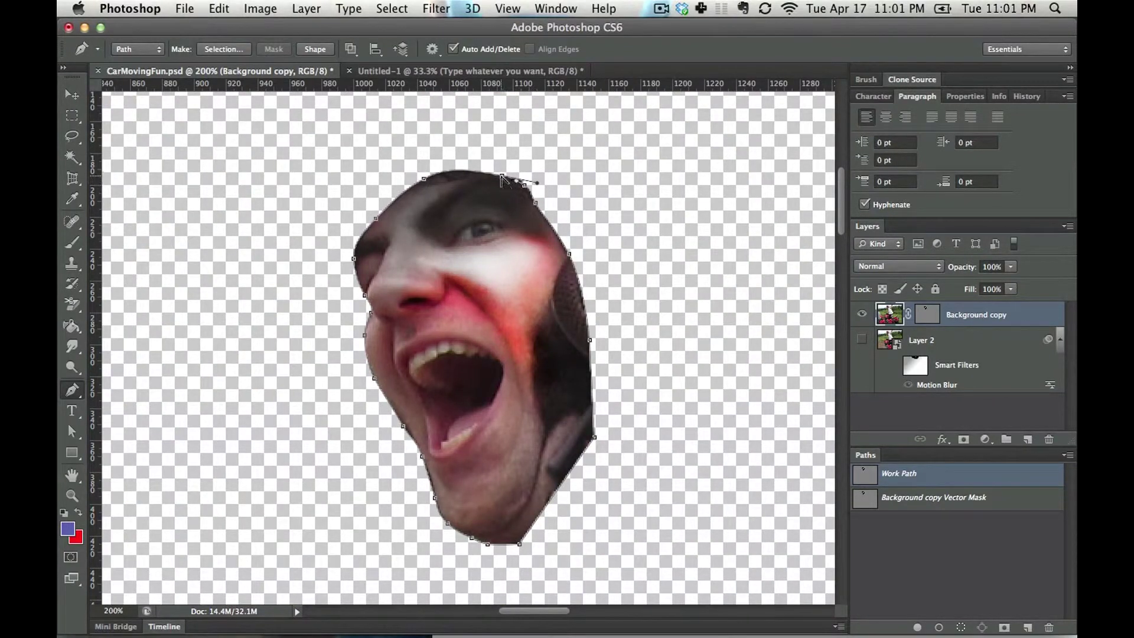
pyautogui.moveTo(501, 180); pyautogui.dragTo(474, 143)
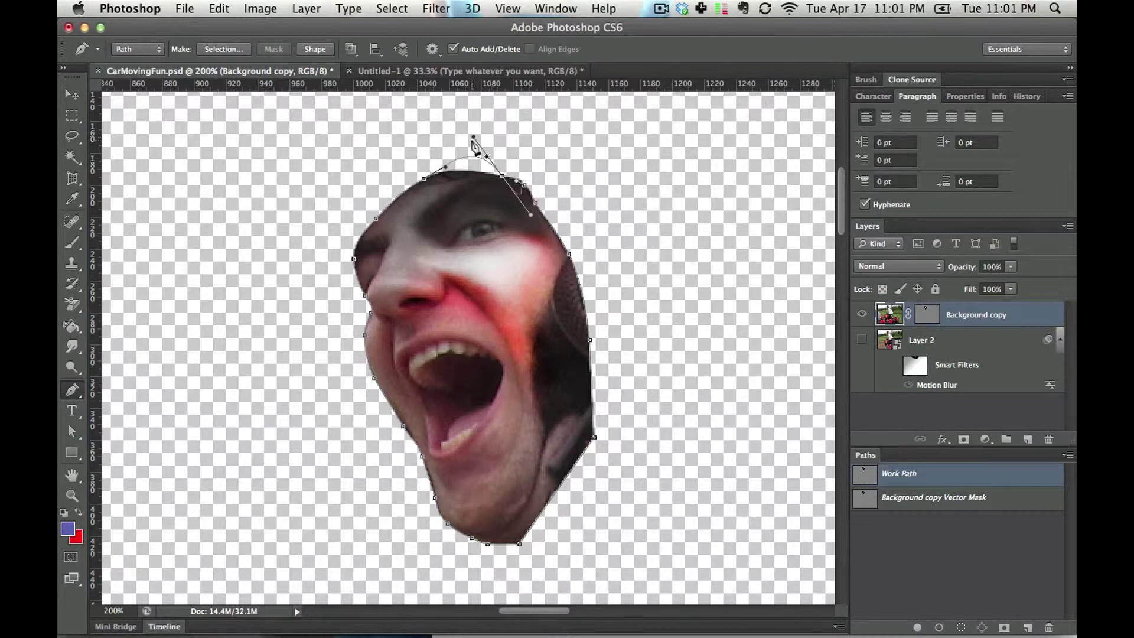
pyautogui.moveTo(413, 173); pyautogui.dragTo(381, 140)
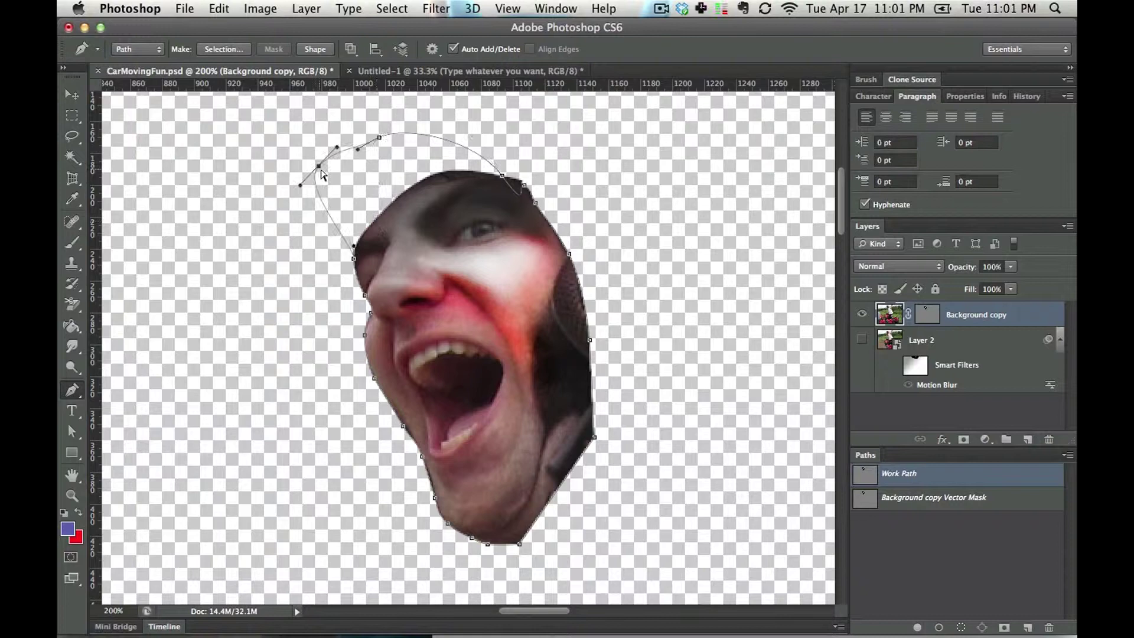
# - Toggle Background copy's vector mask off and on, then undo a top-curve tweak
pyautogui.click(927, 314)
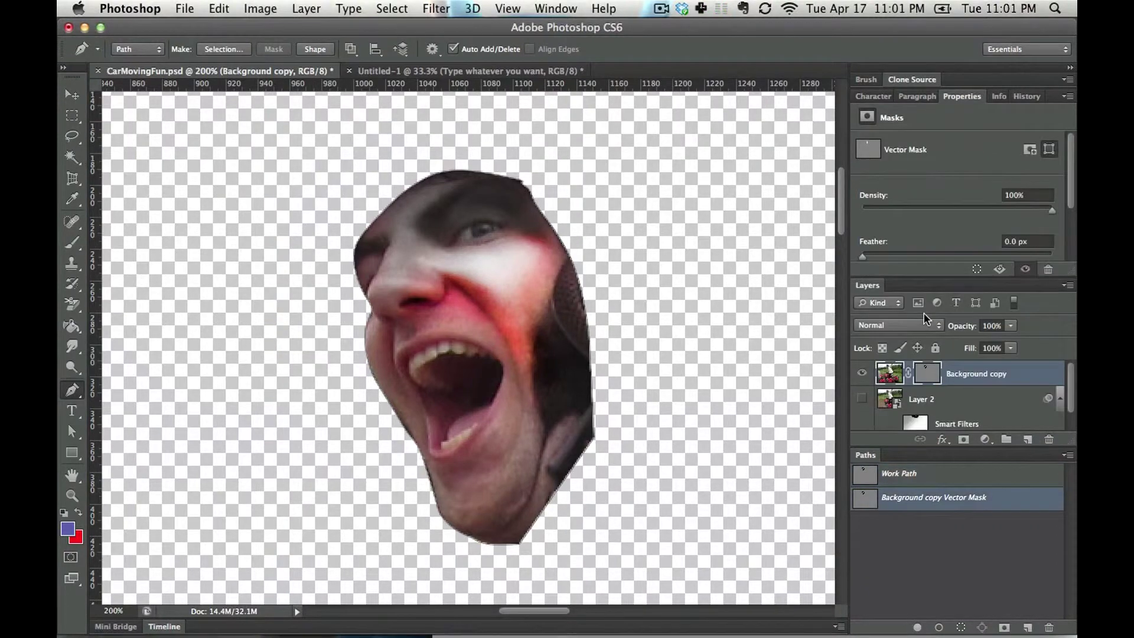
pyautogui.keyDown('shift'); pyautogui.click(928, 374); pyautogui.keyUp('shift')
pyautogui.keyDown('shift'); pyautogui.click(928, 376); pyautogui.keyUp('shift')
pyautogui.keyDown('shift'); pyautogui.click(929, 377); pyautogui.keyUp('shift')
pyautogui.keyDown('shift'); pyautogui.click(928, 373); pyautogui.keyUp('shift')
pyautogui.moveTo(505, 181)
pyautogui.mouseDown()
pyautogui.moveTo(499, 126)
pyautogui.moveTo(530, 188)
pyautogui.mouseUp()
pyautogui.hotkey('ctrl', 'alt', 'z')
# - Step back to before the vector mask, then load the face path as a selection via Make Selection
pyautogui.hotkey('ctrl', 'alt', 'z')
pyautogui.hotkey('ctrl', 'alt', 'z')
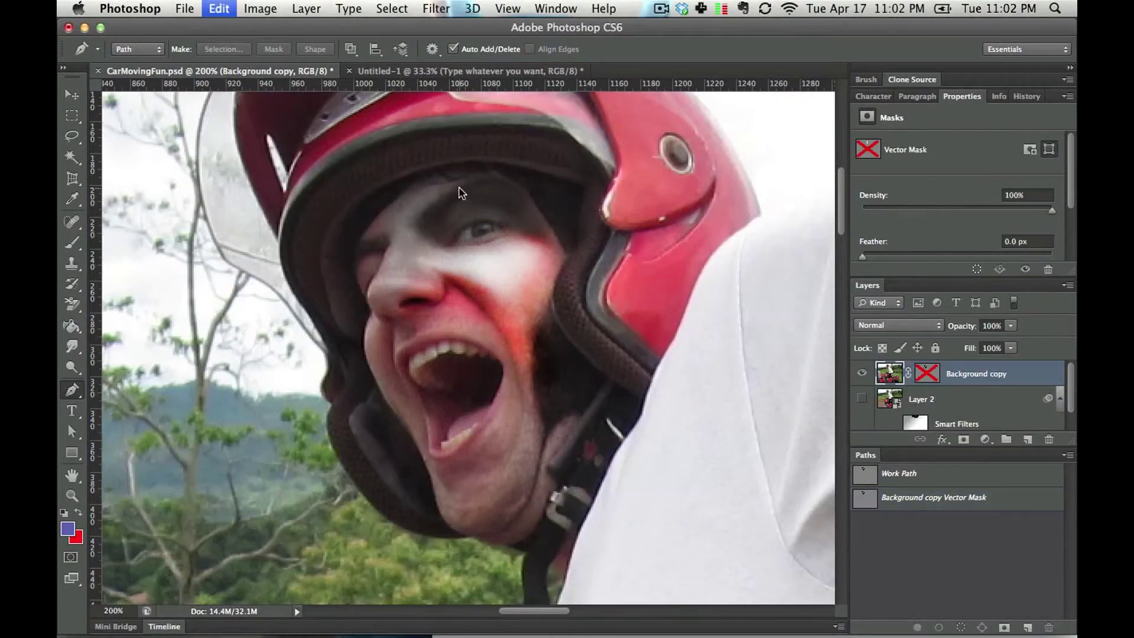
pyautogui.hotkey('ctrl', 'alt', 'z')
pyautogui.hotkey('ctrl', 'alt', 'z')
pyautogui.hotkey('ctrl', 'alt', 'z')
pyautogui.hotkey('ctrl', 'alt', 'z')
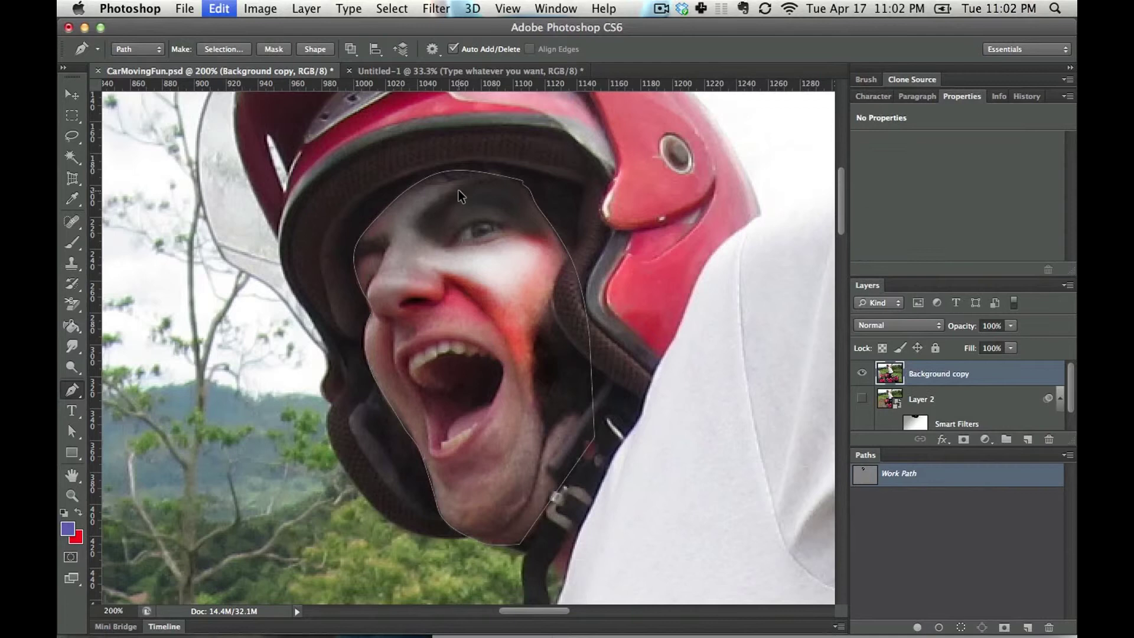
pyautogui.hotkey('ctrl', 'alt', 'z')
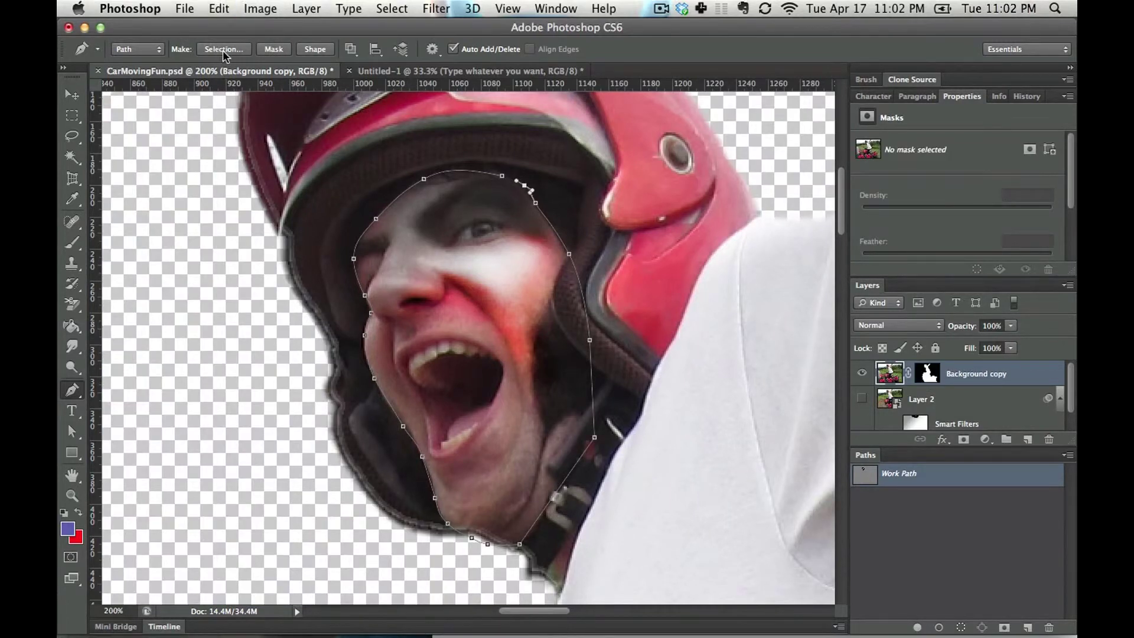
pyautogui.click(223, 50)
pyautogui.click(223, 50)
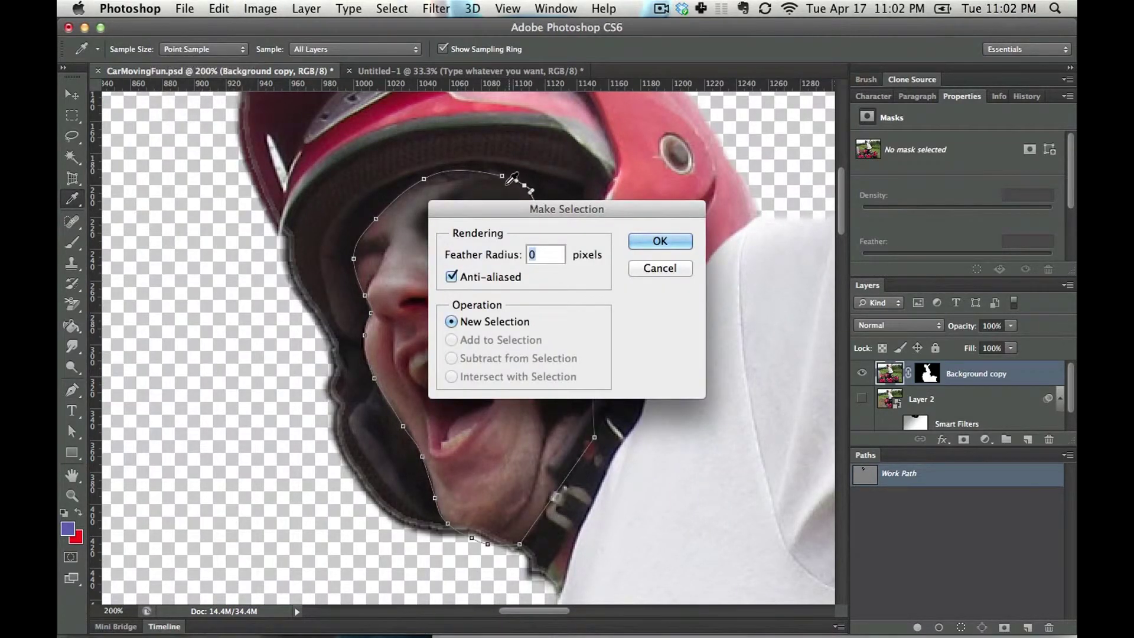
pyautogui.press('Return')
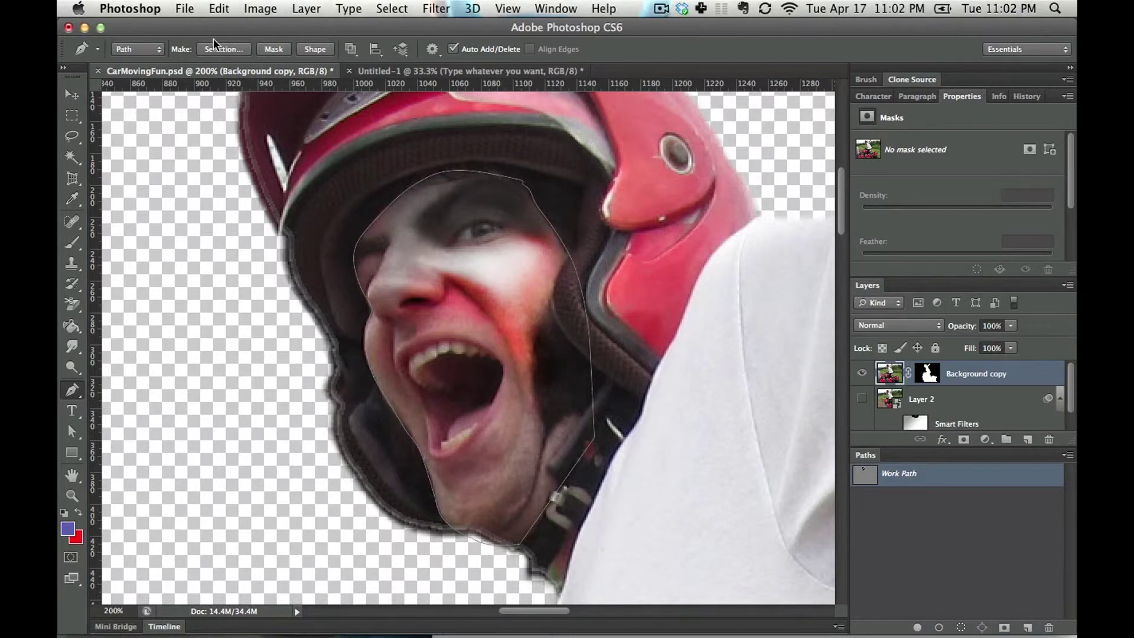
pyautogui.click(224, 50)
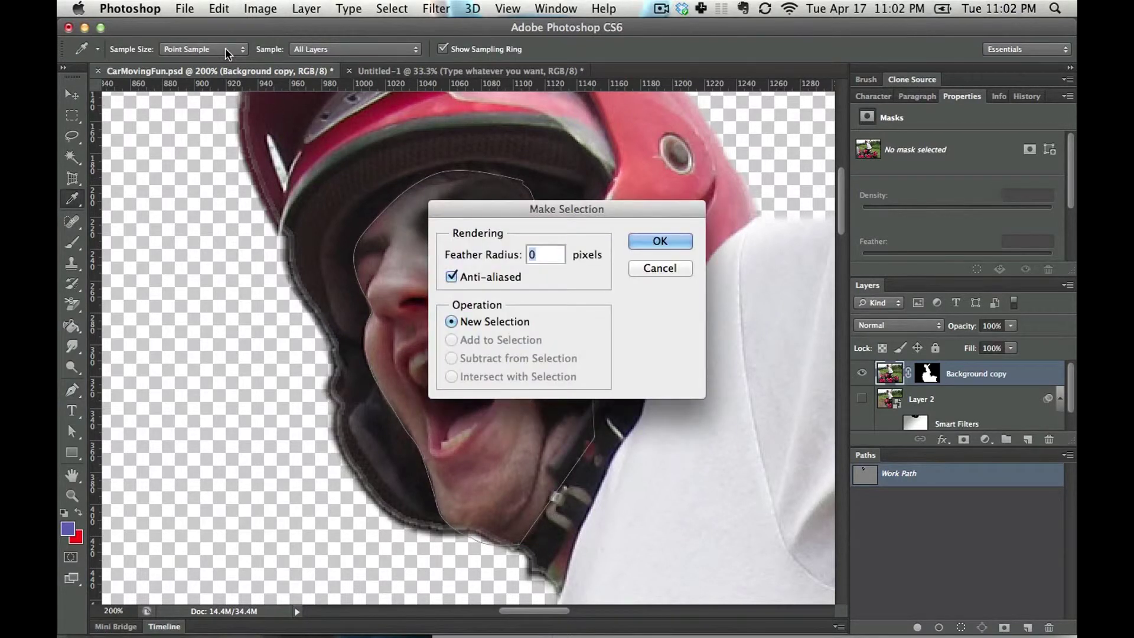
pyautogui.click(660, 241)
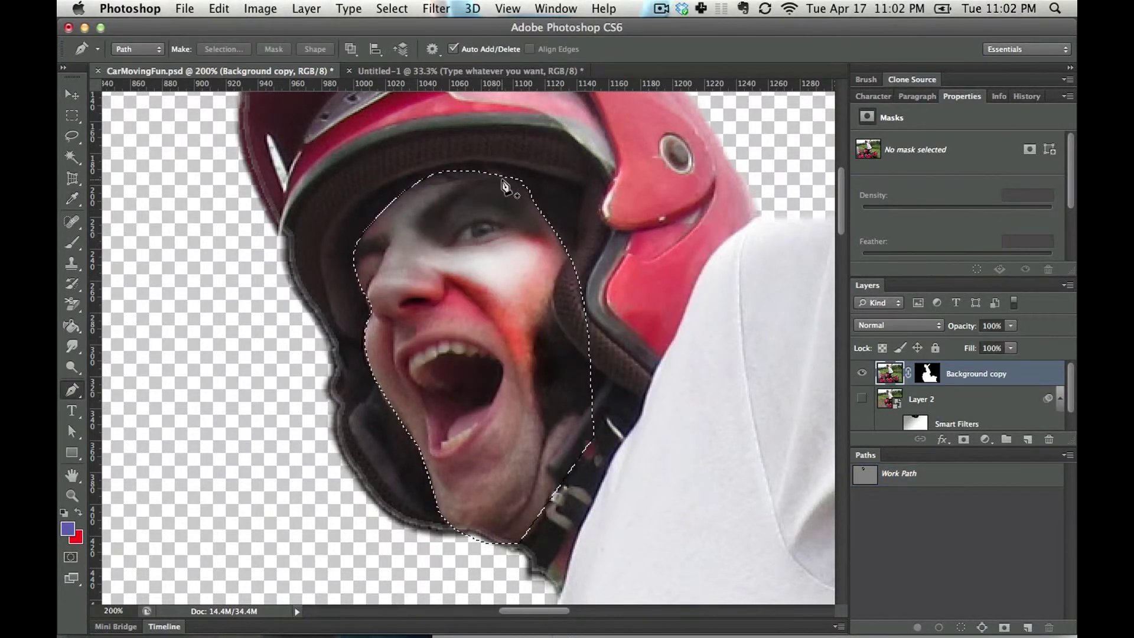
pyautogui.click(923, 474)
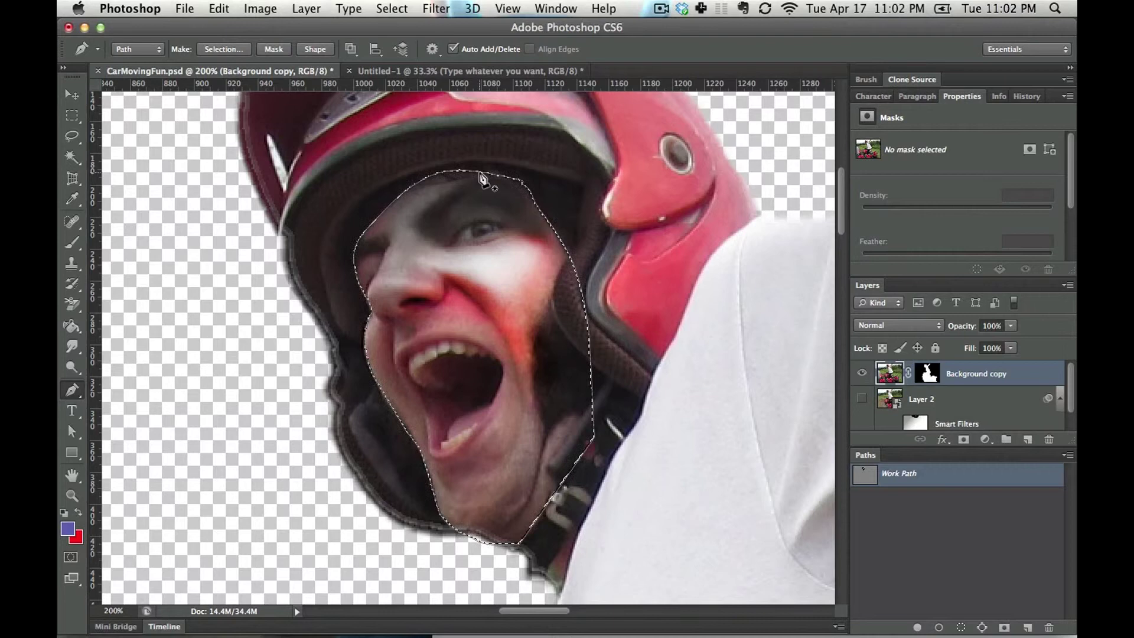
# - Save the Work Path as Path 1 in the Paths panel
pyautogui.click(556, 9)
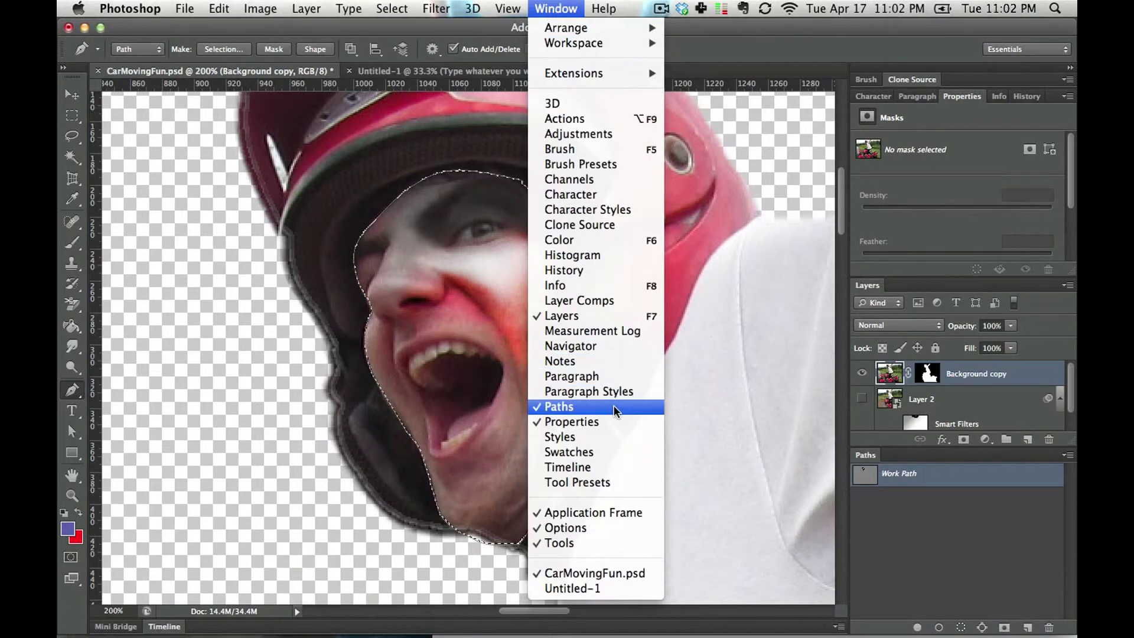
pyautogui.press('Escape')
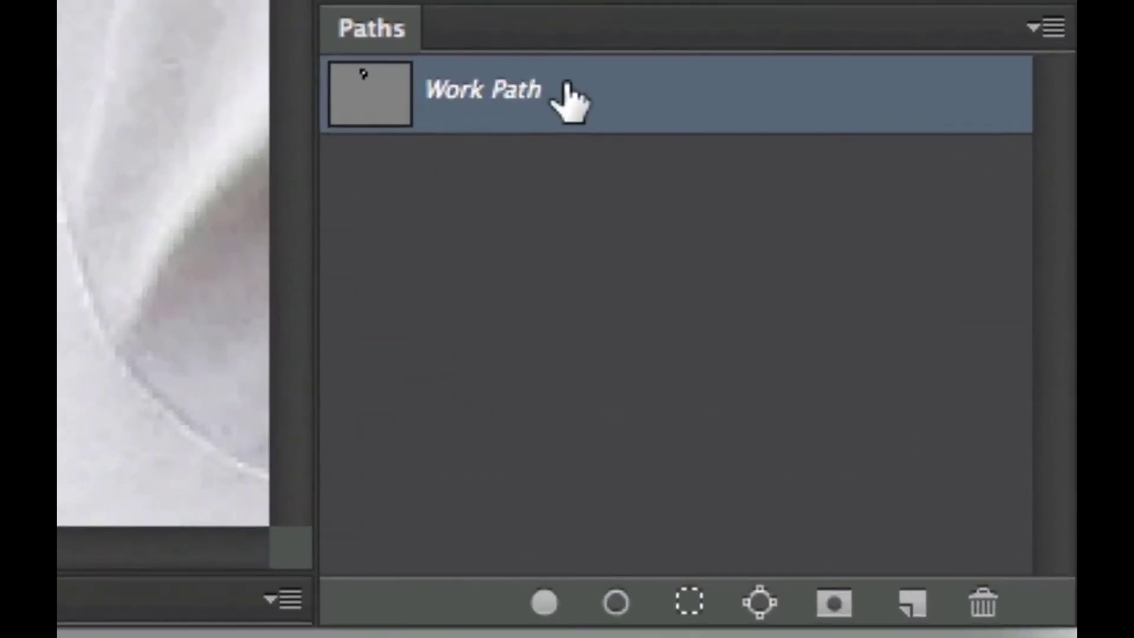
pyautogui.moveTo(567, 99); pyautogui.dragTo(913, 606)
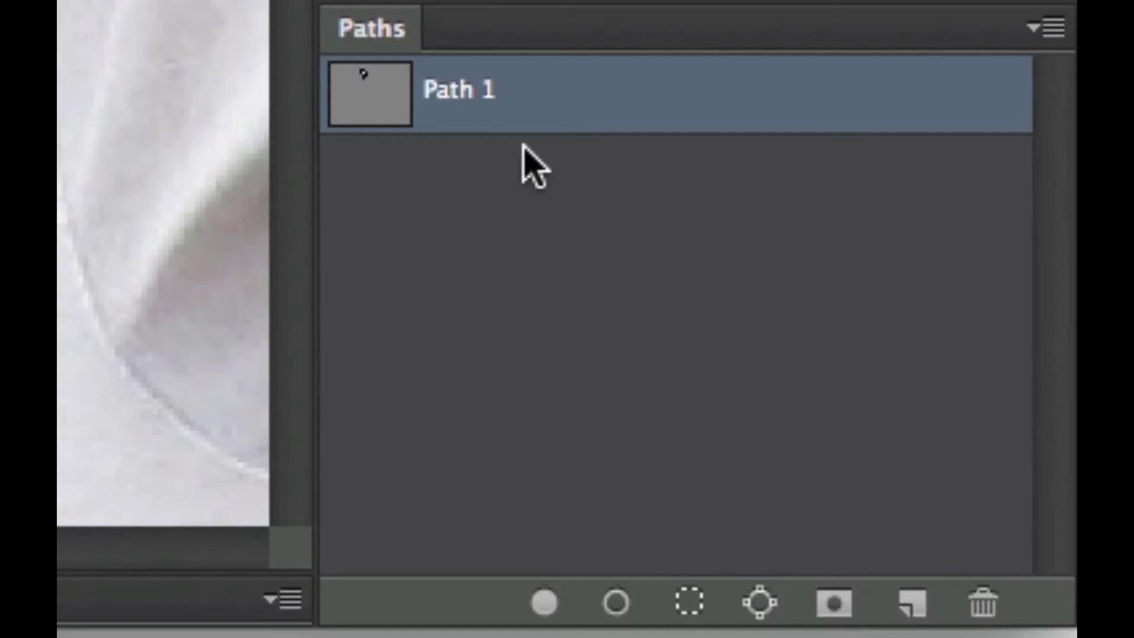
pyautogui.hotkey('ctrl', 'z')
pyautogui.moveTo(532, 106)
pyautogui.mouseDown()
pyautogui.moveTo(544, 114)
pyautogui.moveTo(482, 109)
pyautogui.mouseUp()
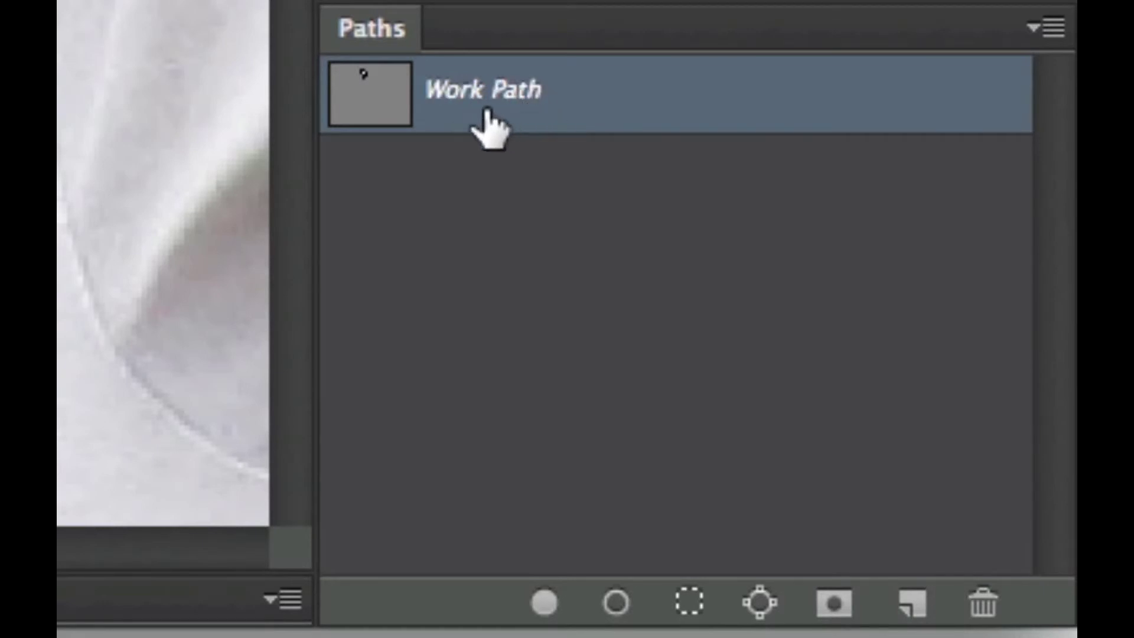
pyautogui.hotkey('ctrl', 'z')
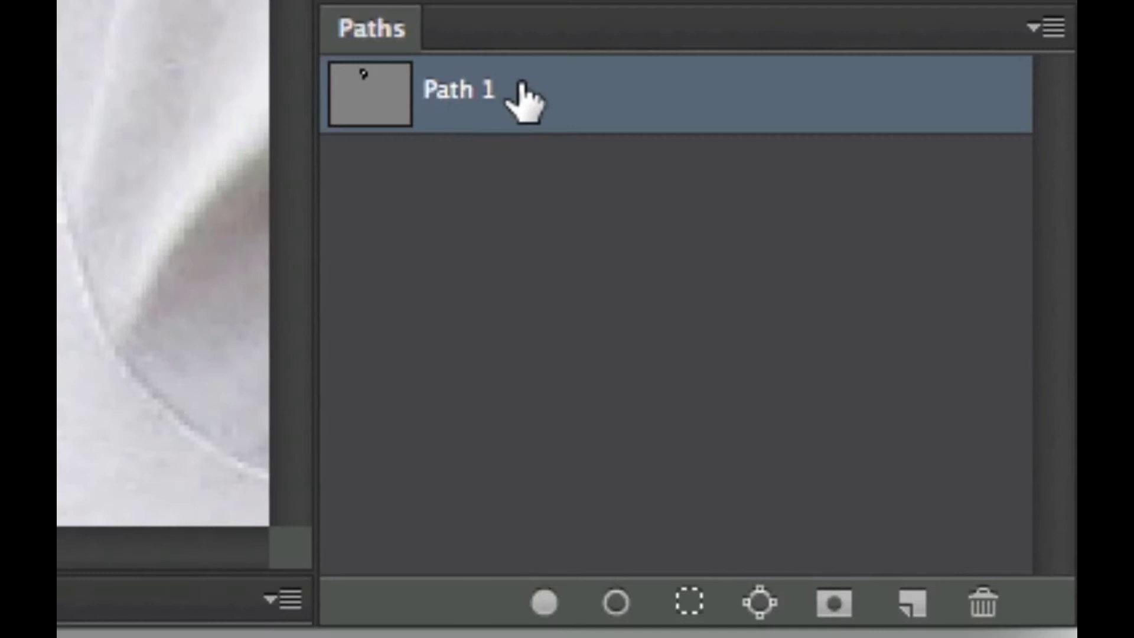
# - Duplicate Path 1 and rename the copy 'Face Path'
pyautogui.moveTo(565, 106); pyautogui.dragTo(913, 602)
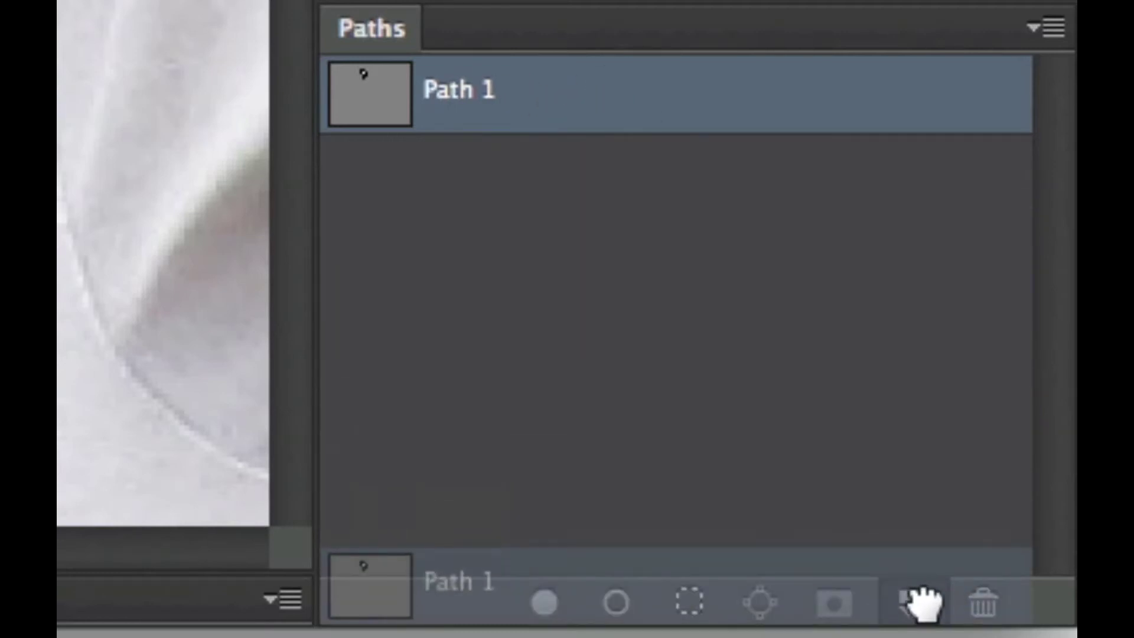
pyautogui.doubleClick(529, 168)
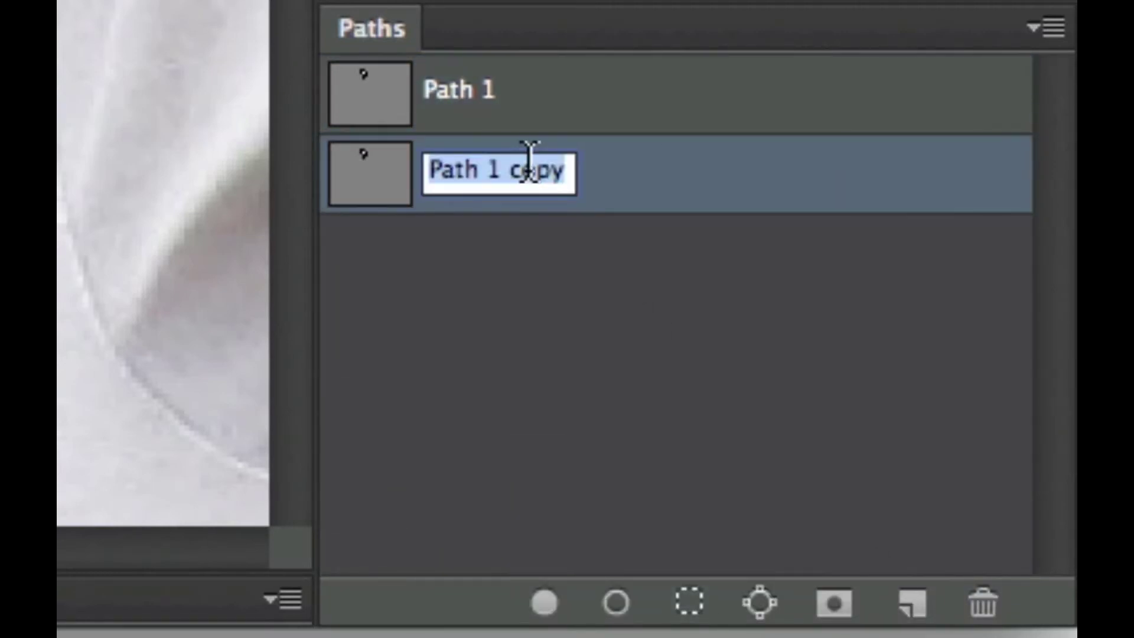
pyautogui.write('Face Path')
pyautogui.press('Return')
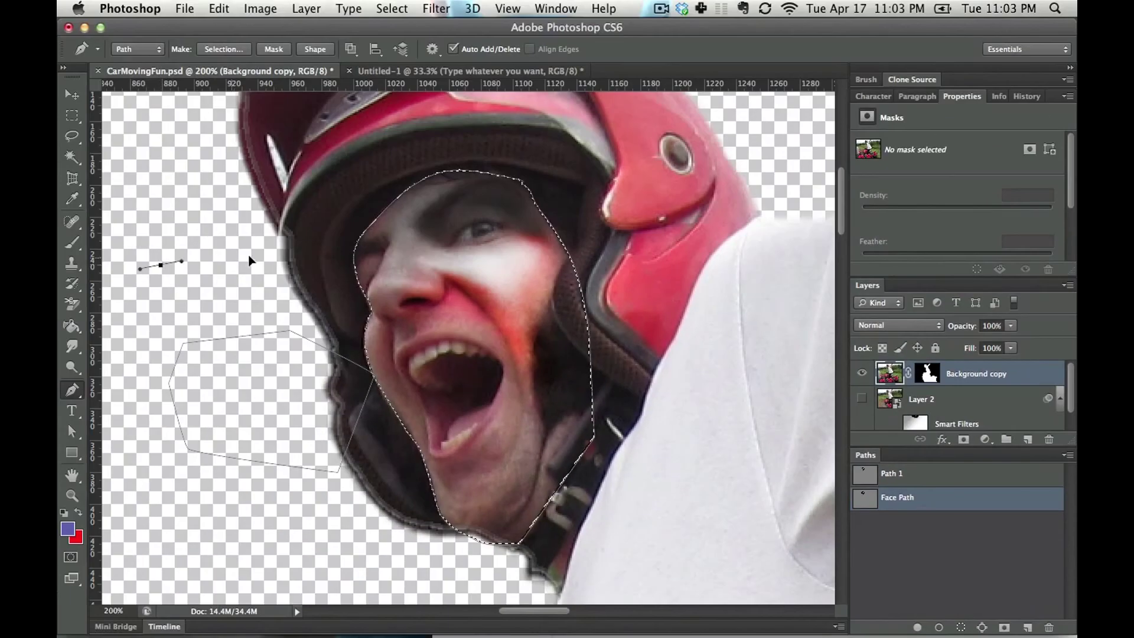
# - Draw a closed curved subpath on the transparent area left of the helmet and open its context menu
pyautogui.click(295, 334)
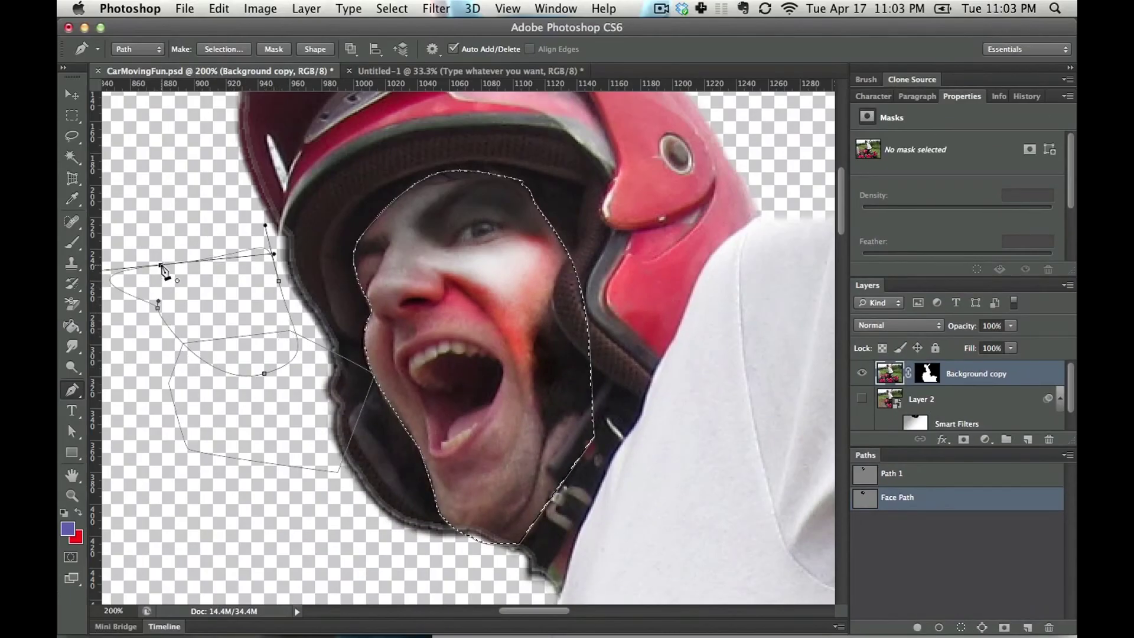
pyautogui.moveTo(160, 264); pyautogui.dragTo(156, 327)
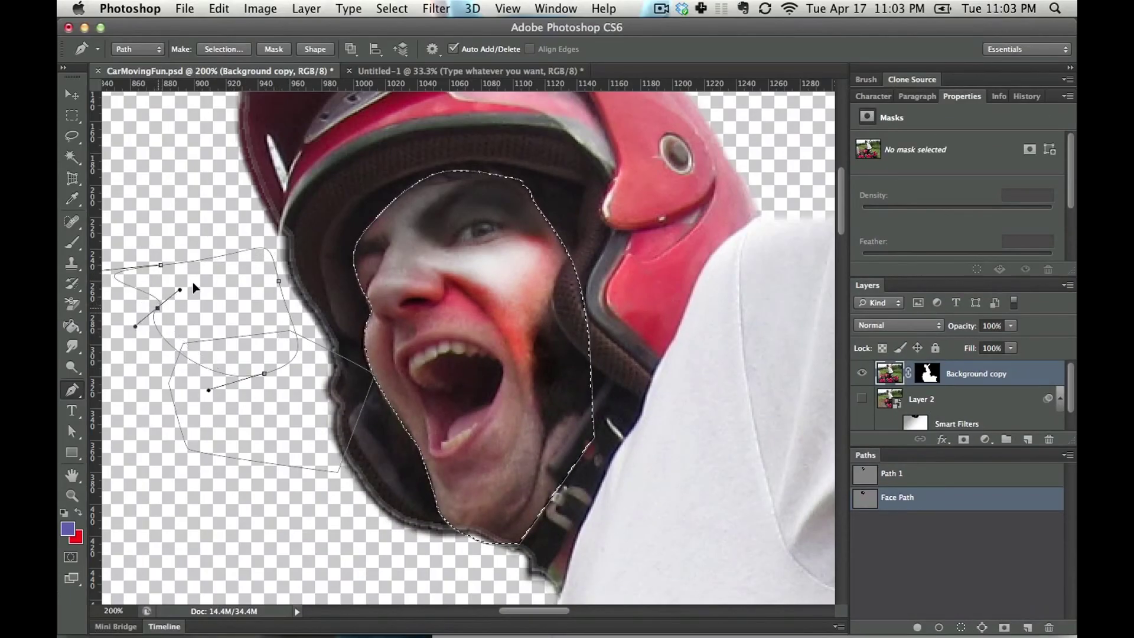
pyautogui.rightClick(157, 308)
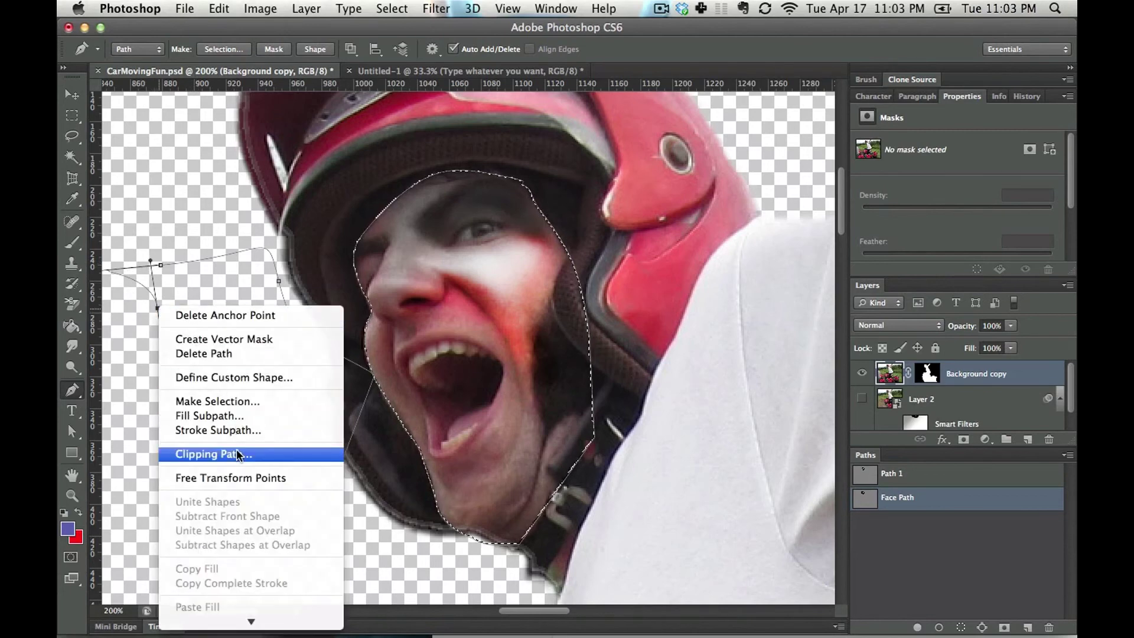
pyautogui.click(266, 295)
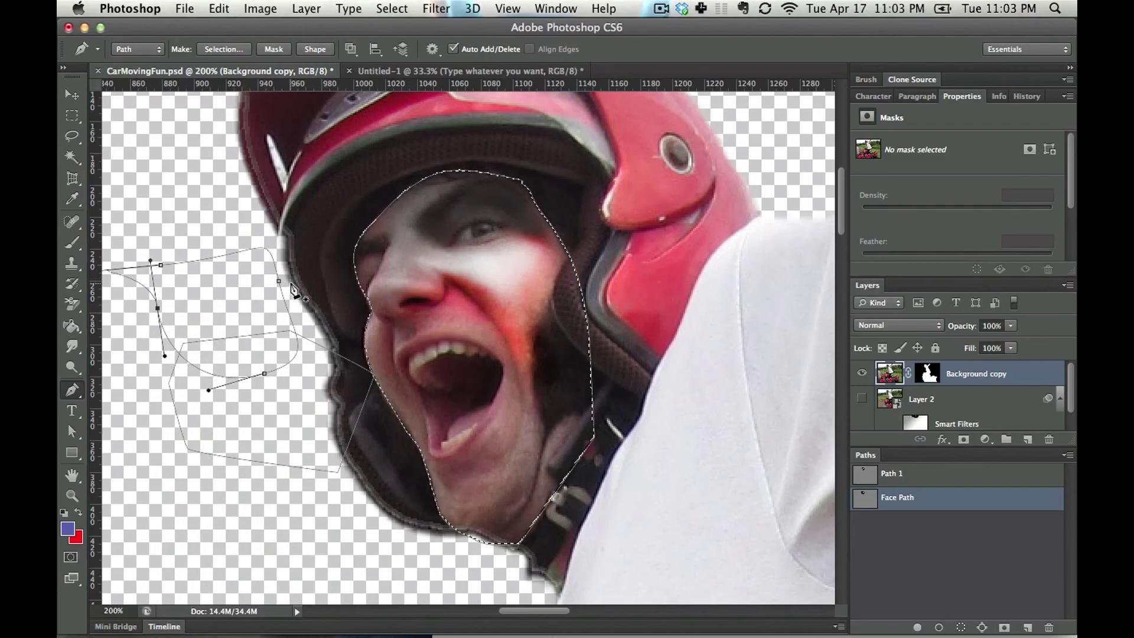